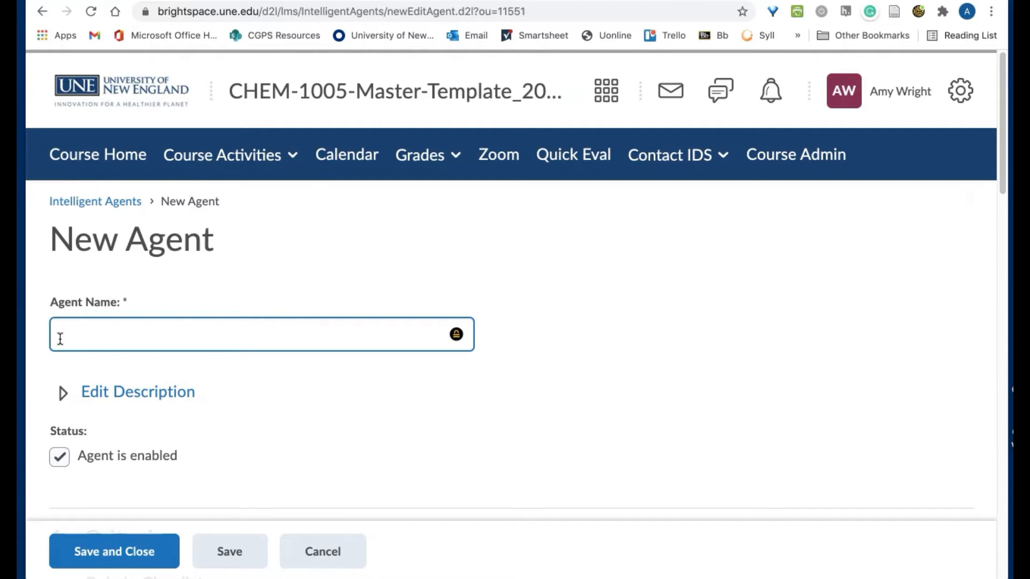
Enter 'Discussion 1 is ready for grading' as the agent name and scroll down to Release Conditions
text(Discussion 1 is ready )
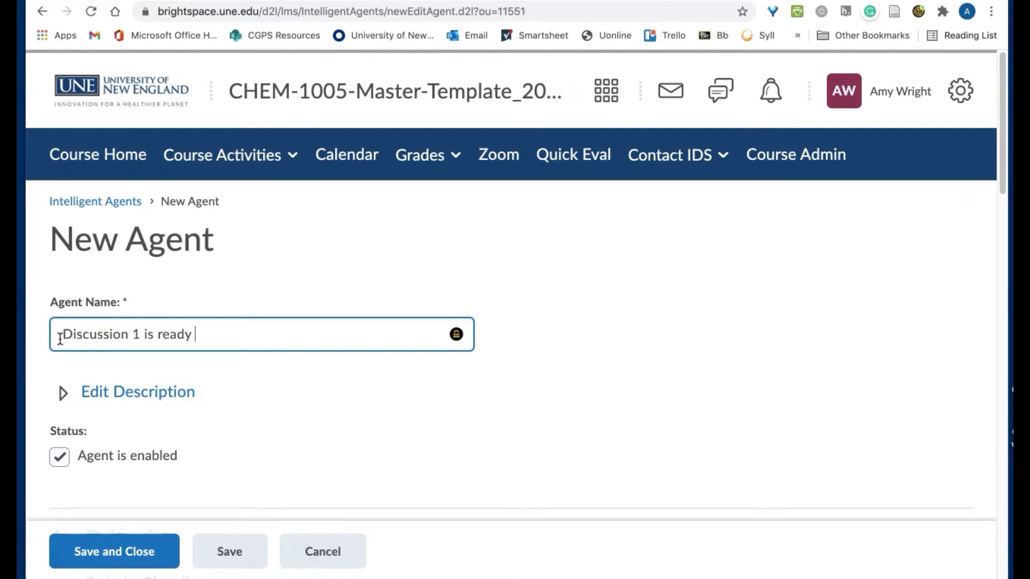
text(for grading)
scroll(60, 339, down, 1)
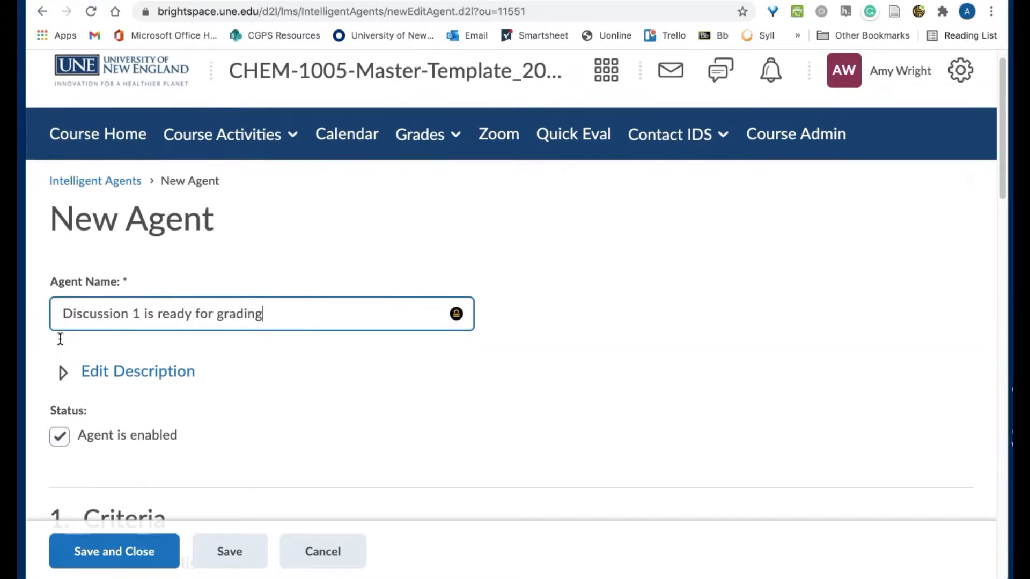
click(236, 323)
scroll(238, 323, down, 3)
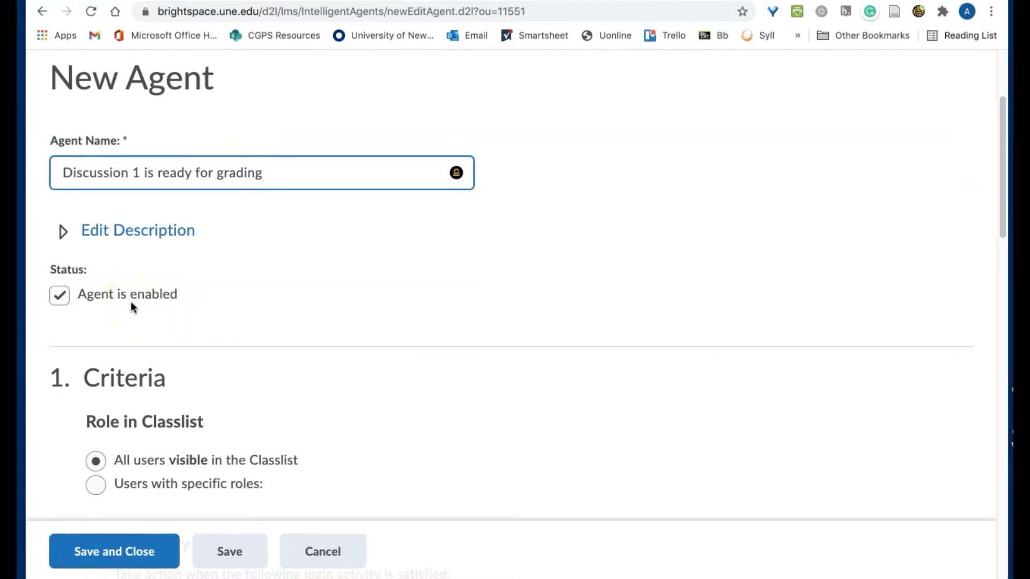
scroll(131, 304, down, 4)
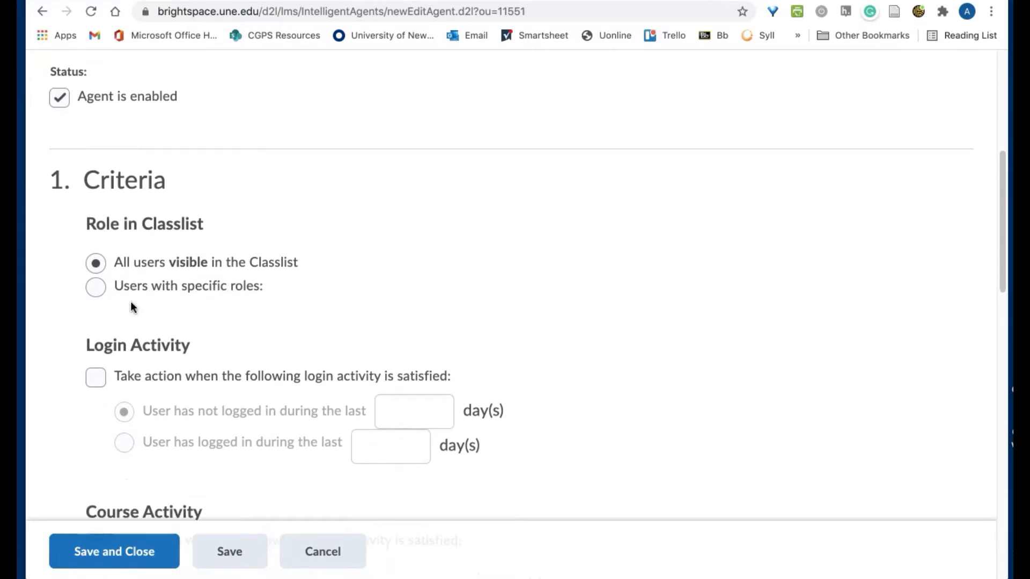
scroll(133, 307, down, 1)
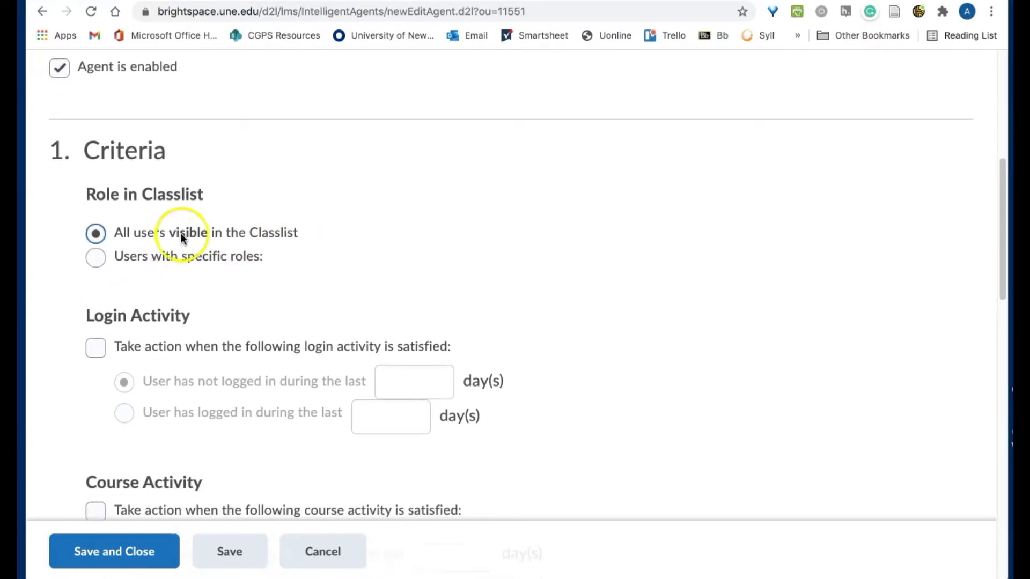
scroll(288, 236, down, 3)
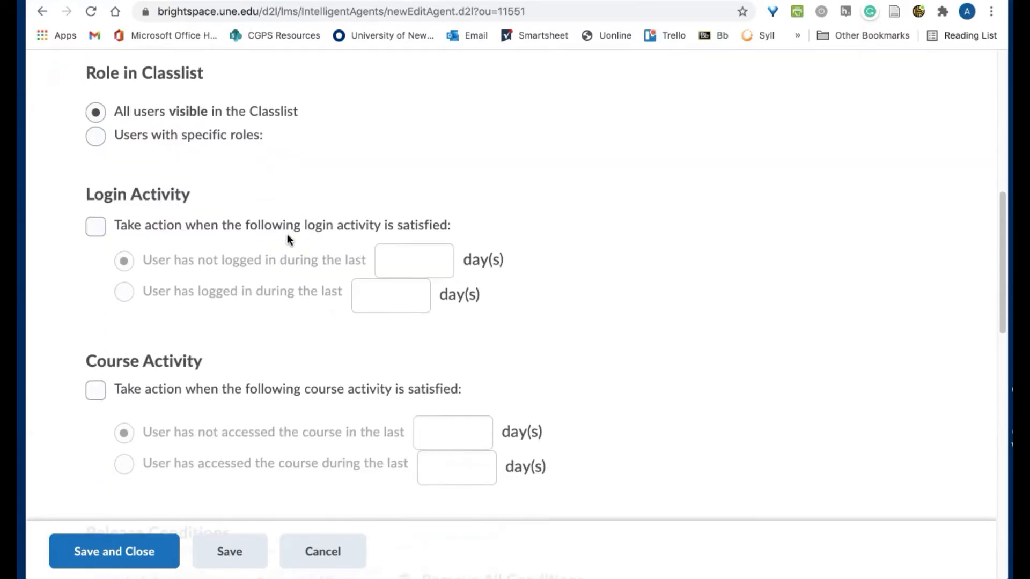
scroll(288, 238, down, 2)
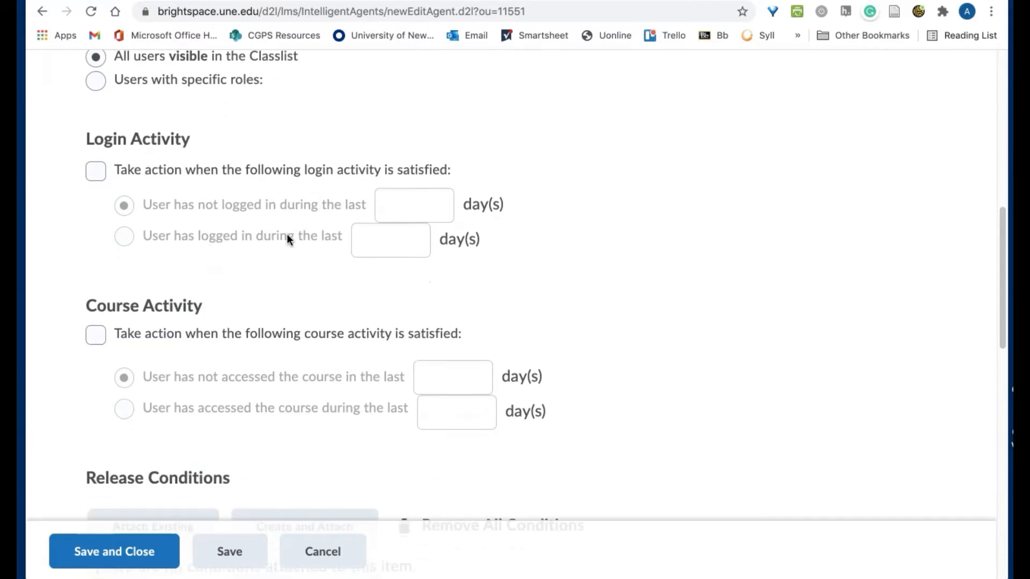
scroll(288, 236, down, 1)
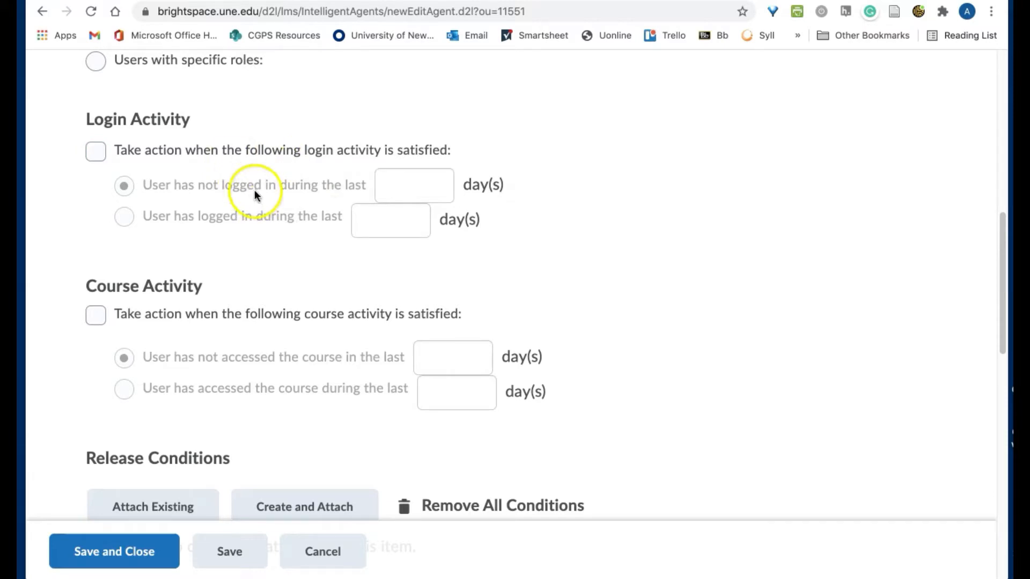
scroll(255, 194, down, 3)
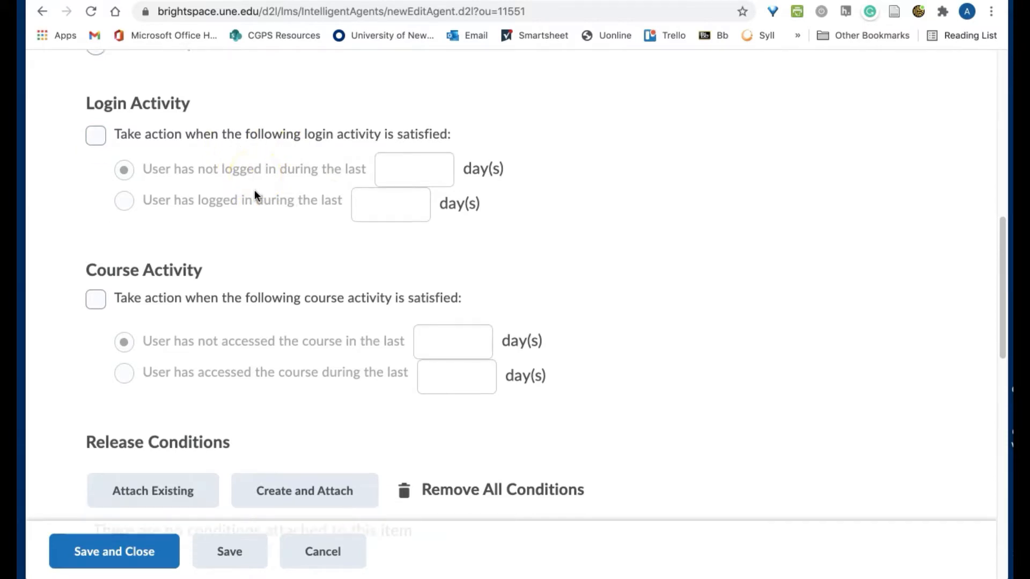
scroll(254, 189, down, 1)
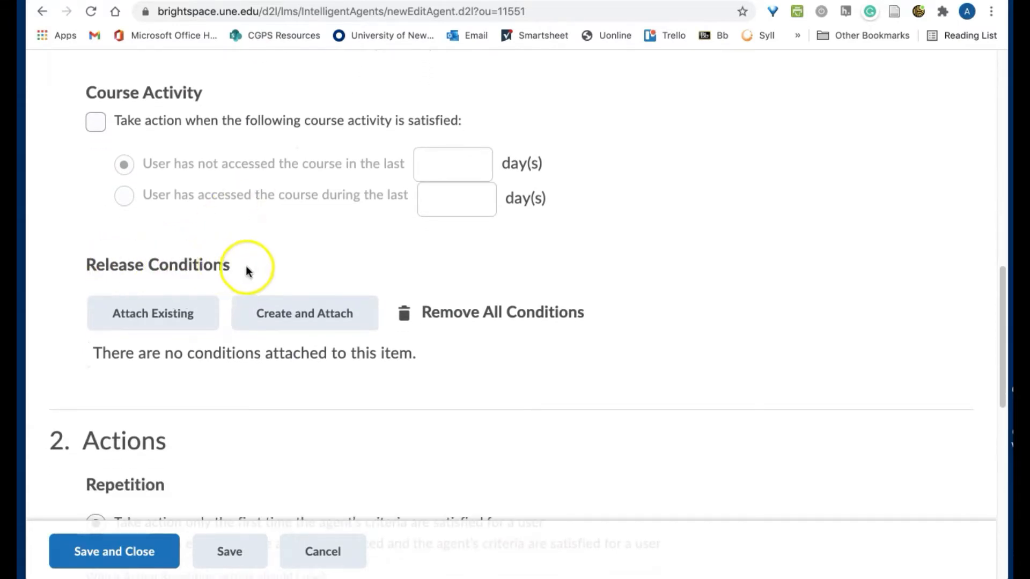
Start a new release condition based on Posts authored in topic
click(289, 317)
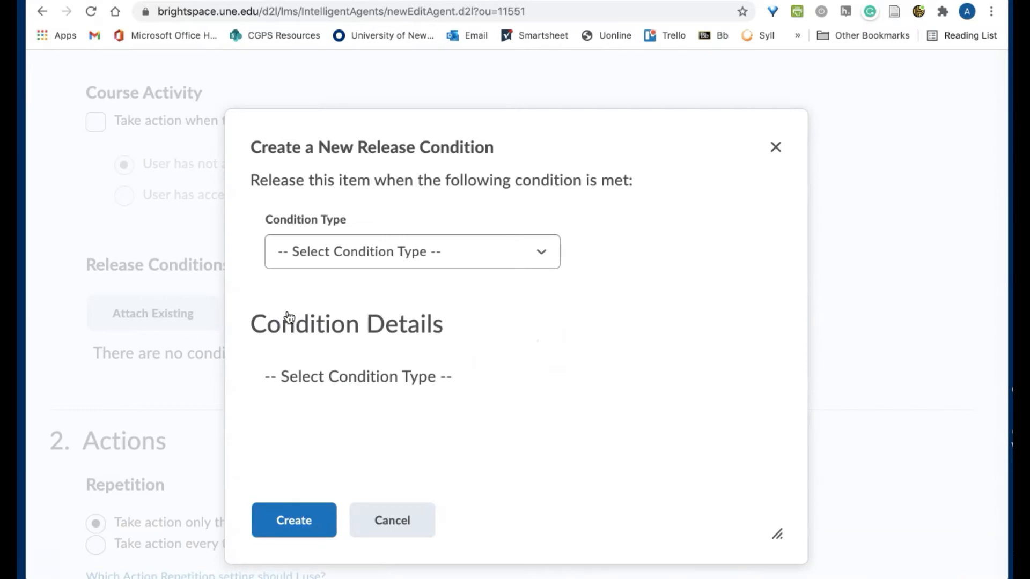
click(333, 252)
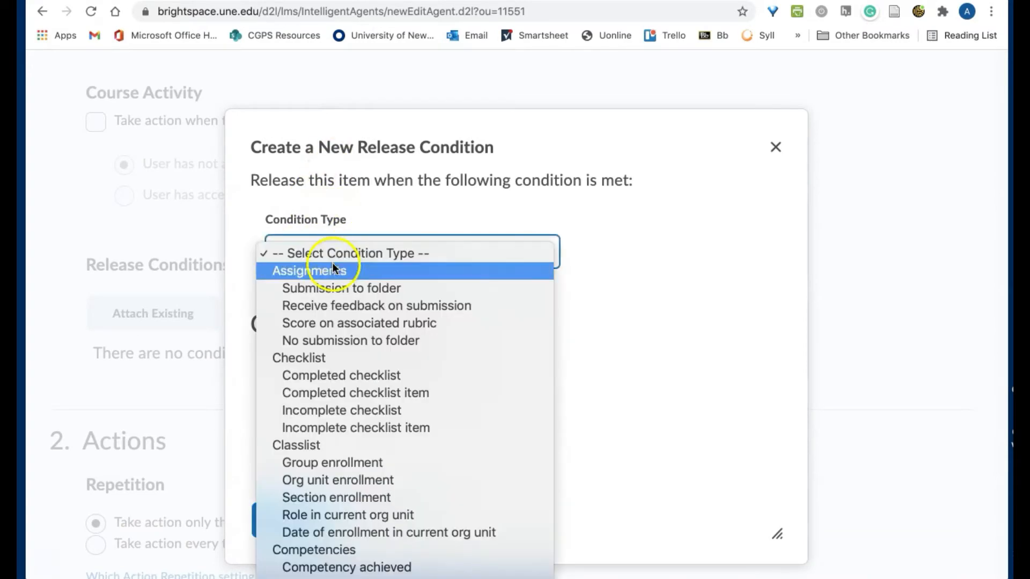
scroll(337, 304, down, 5)
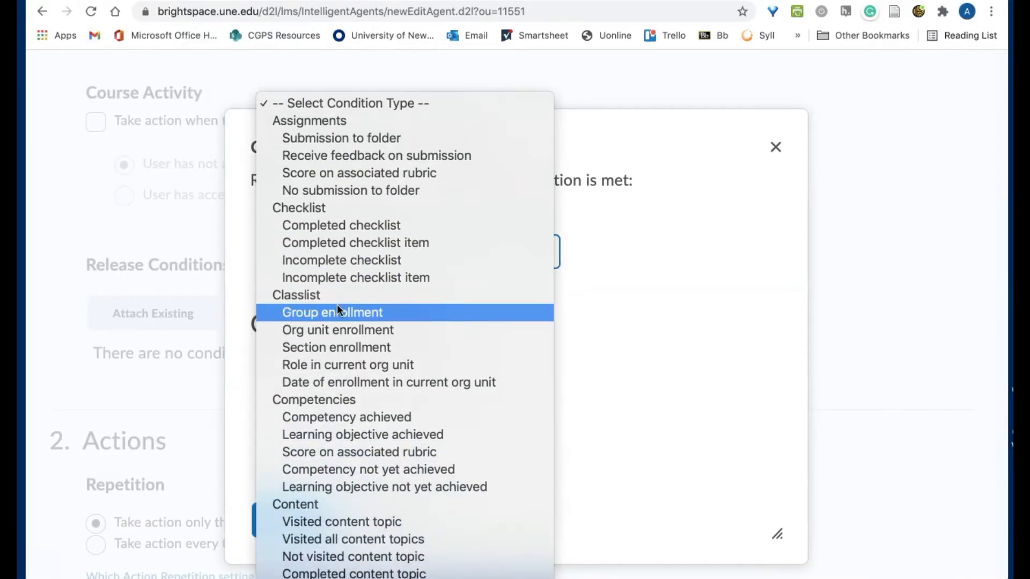
scroll(337, 305, down, 8)
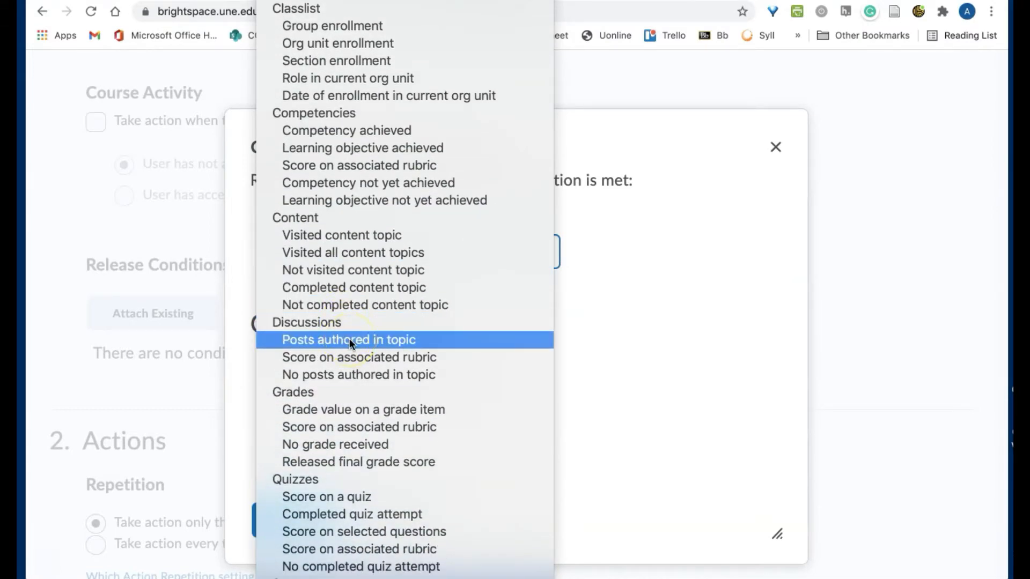
click(349, 339)
scroll(349, 341, down, 3)
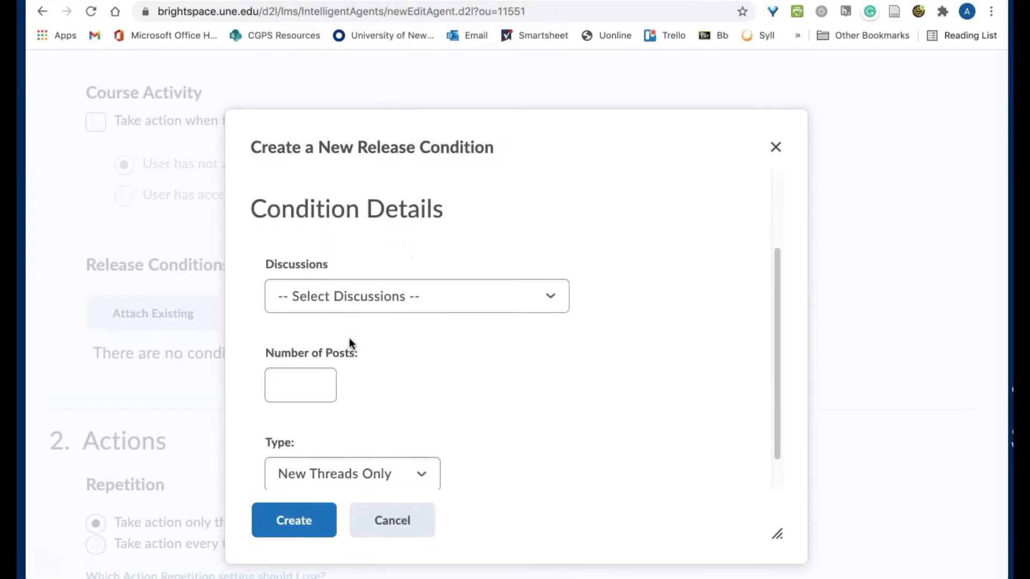
Require 3 threads and replies in the Unit 1: Introduction and Video Practice topic, and create the condition
click(353, 259)
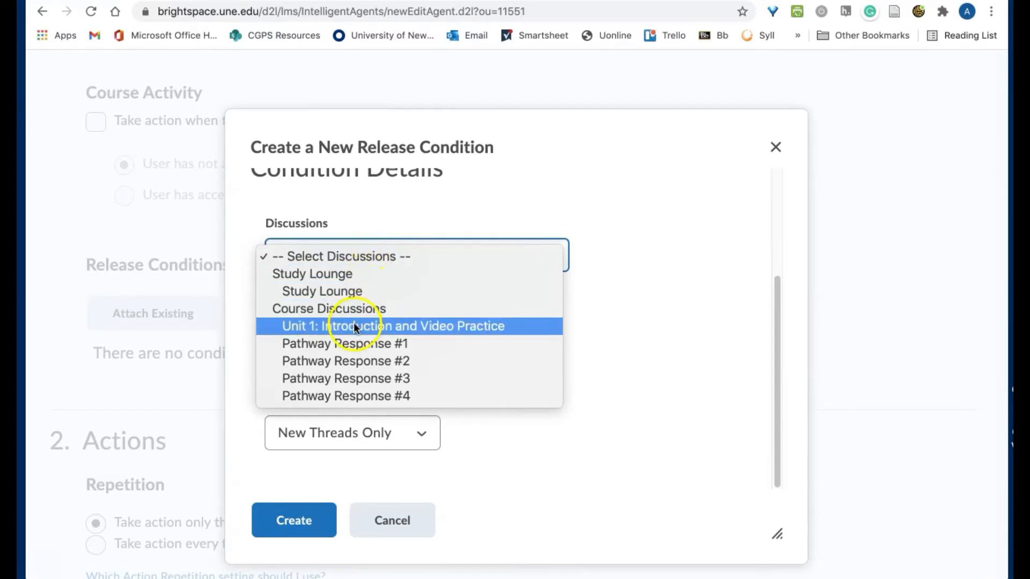
click(322, 327)
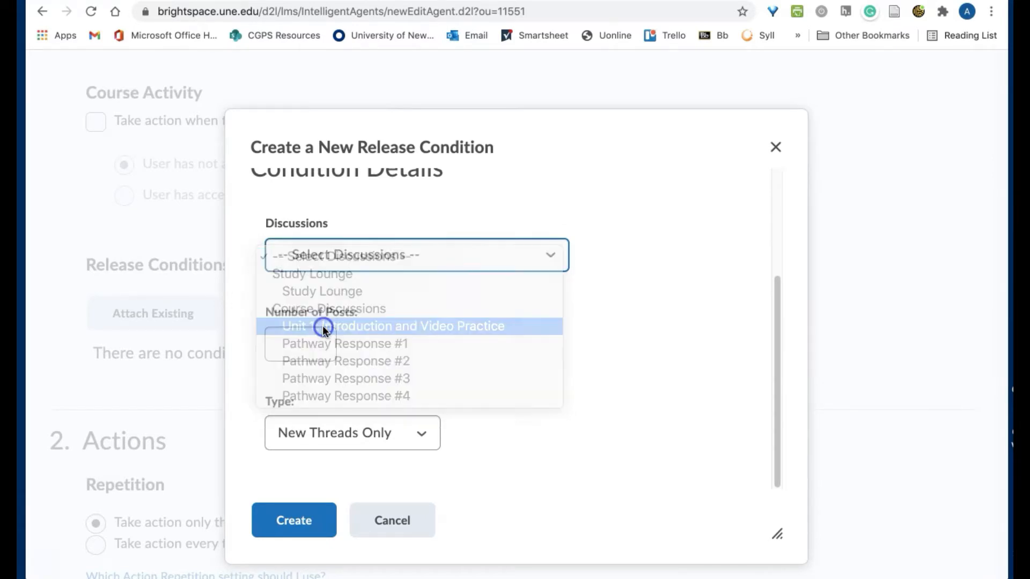
click(282, 348)
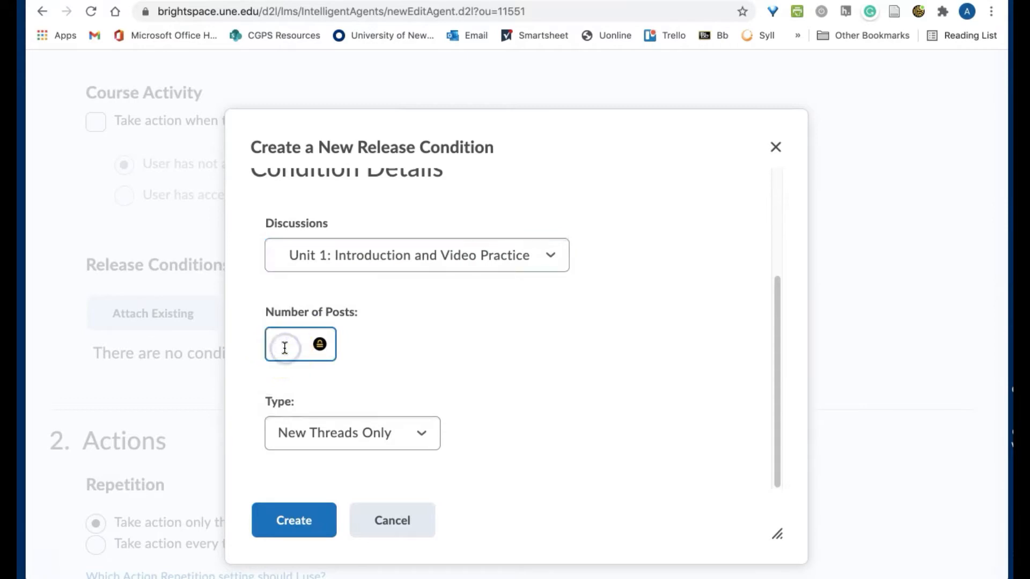
text(3)
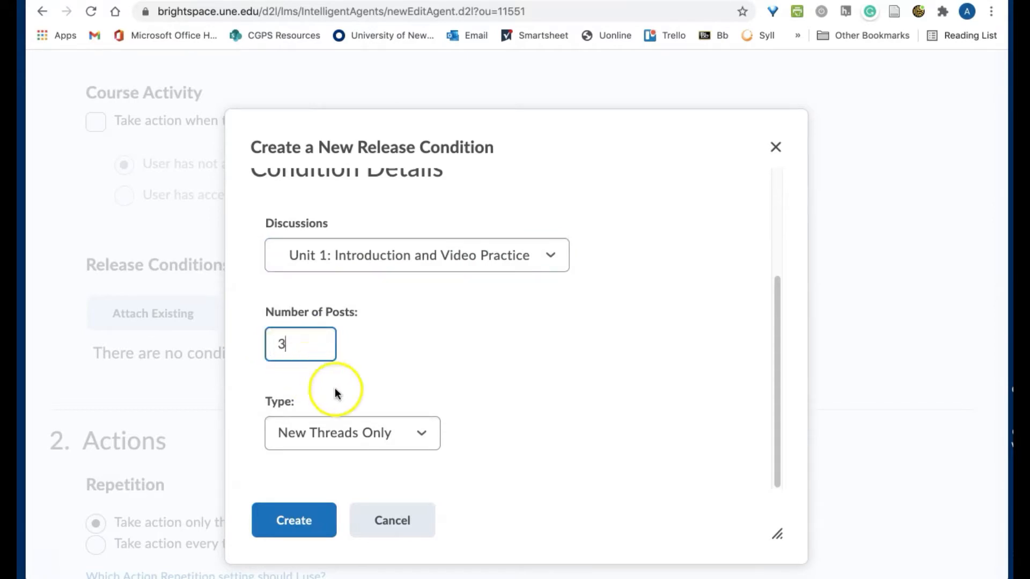
click(340, 438)
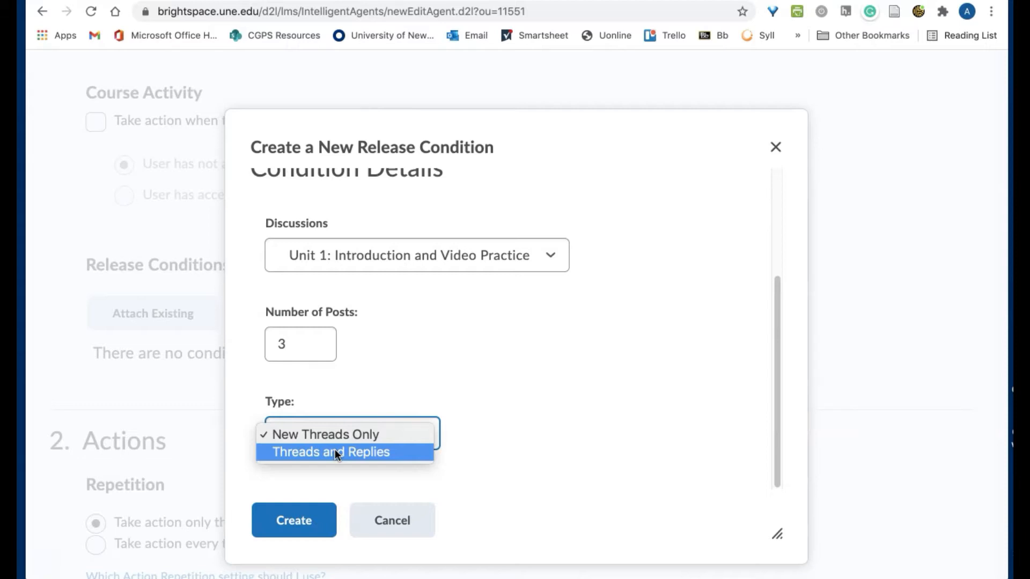
click(336, 452)
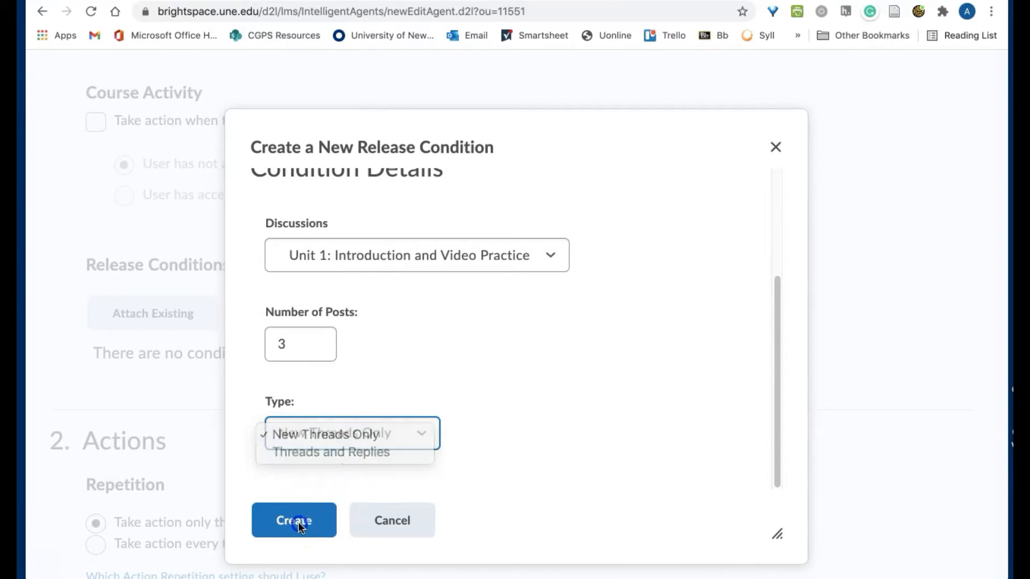
click(280, 521)
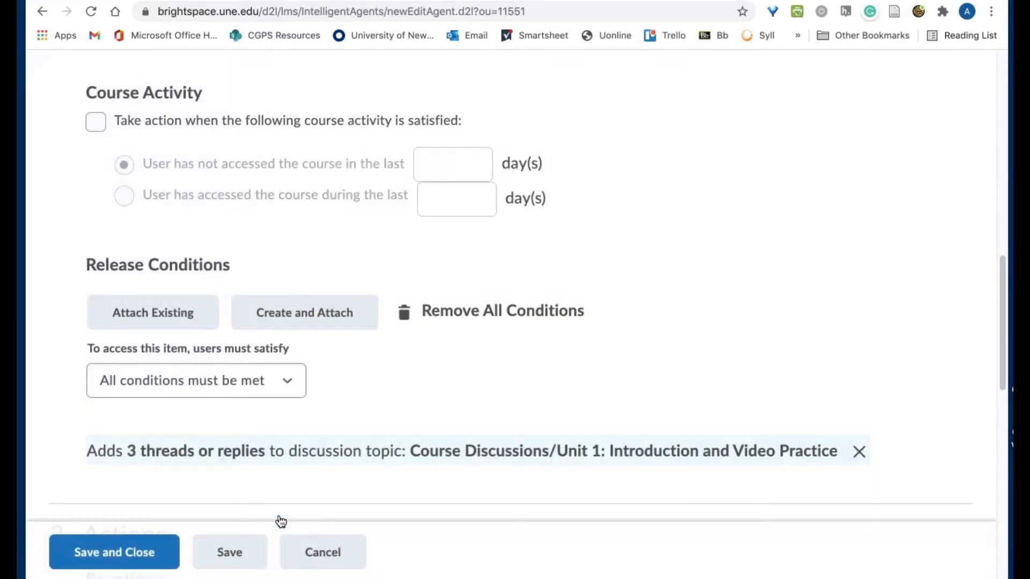
Turn on Send an Email for the agent and put the cursor in the empty To field
scroll(417, 337, down, 5)
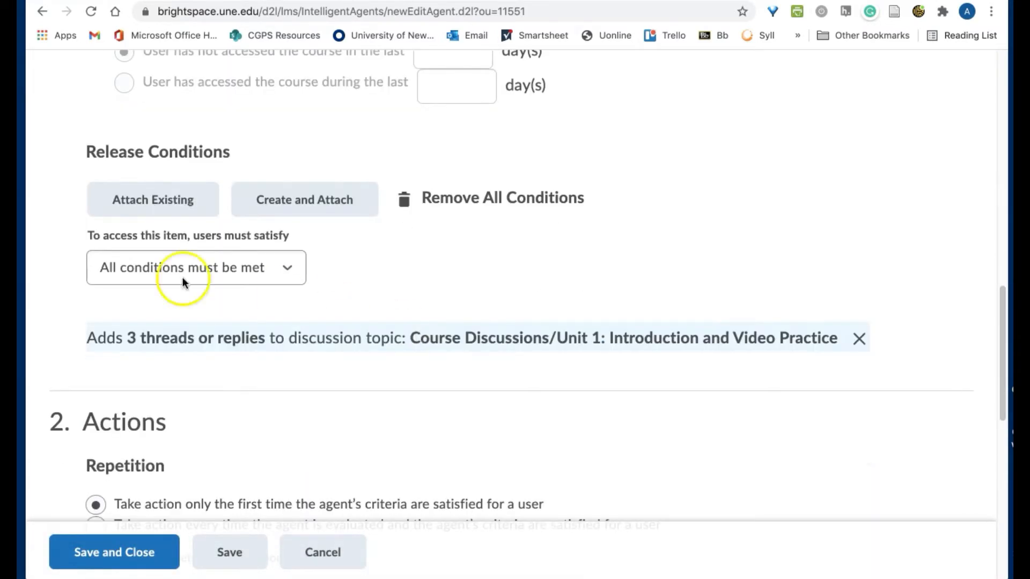
scroll(390, 347, down, 3)
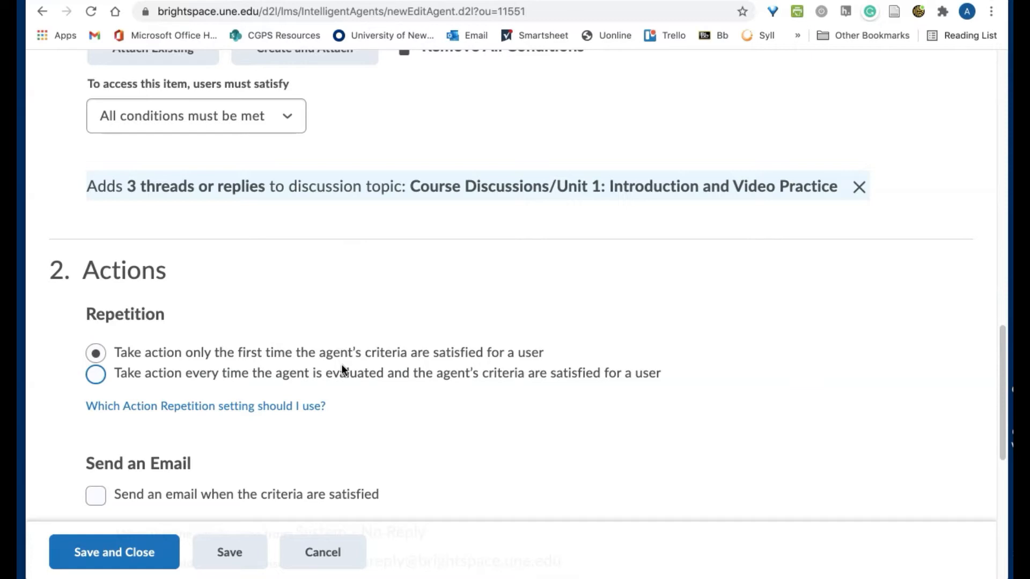
scroll(341, 364, down, 4)
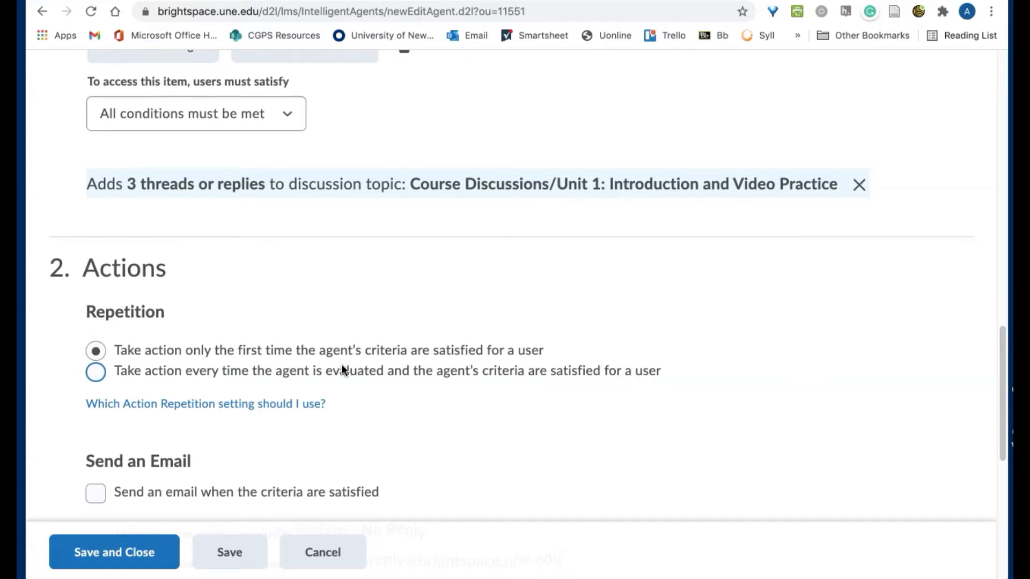
click(140, 312)
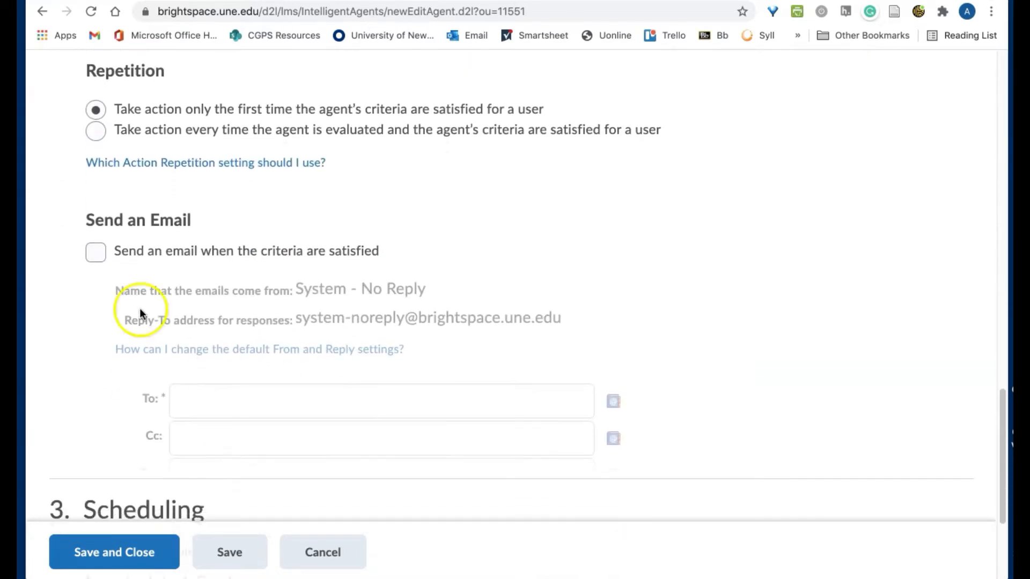
click(96, 253)
scroll(539, 263, down, 2)
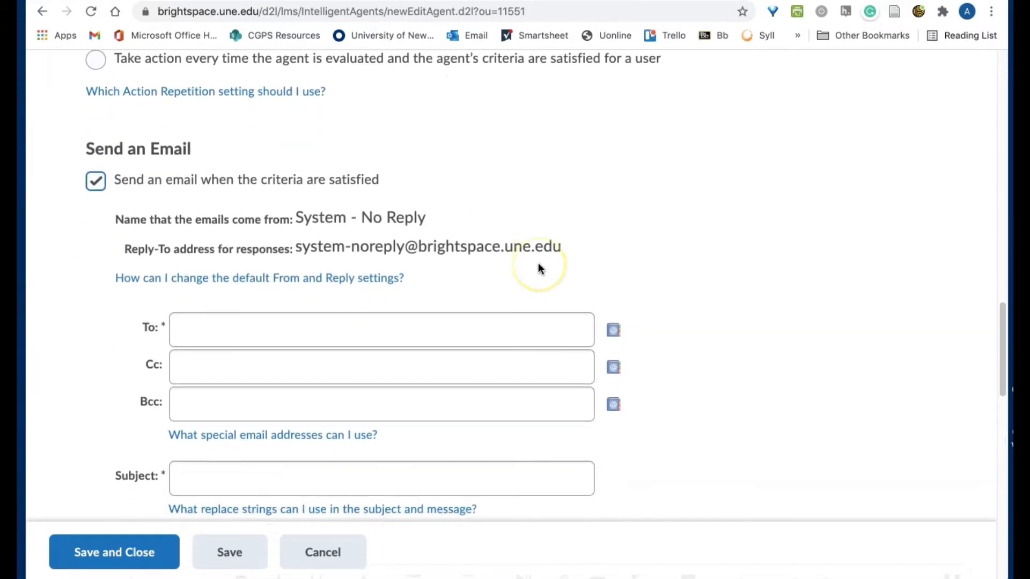
scroll(539, 264, down, 1)
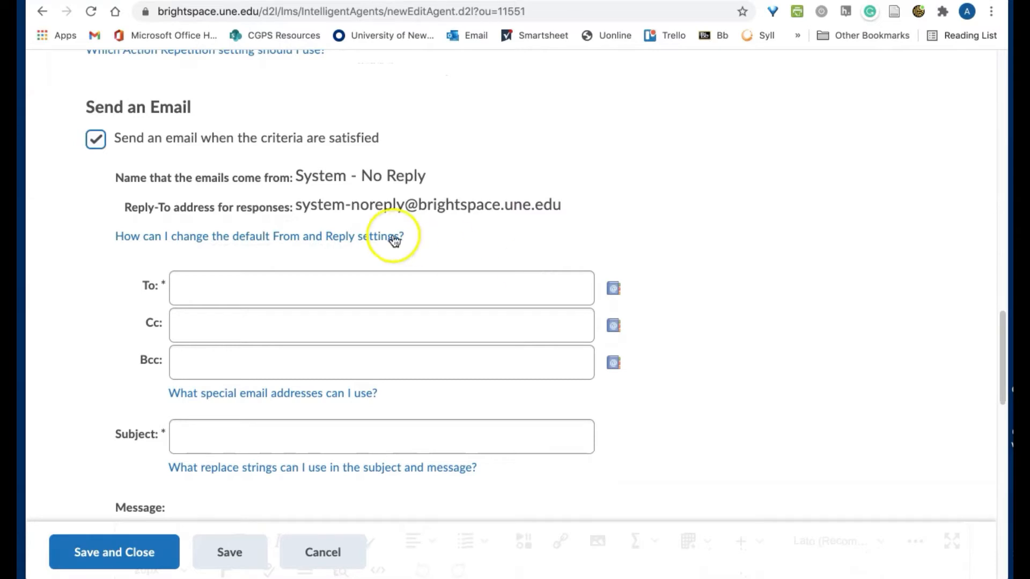
click(357, 280)
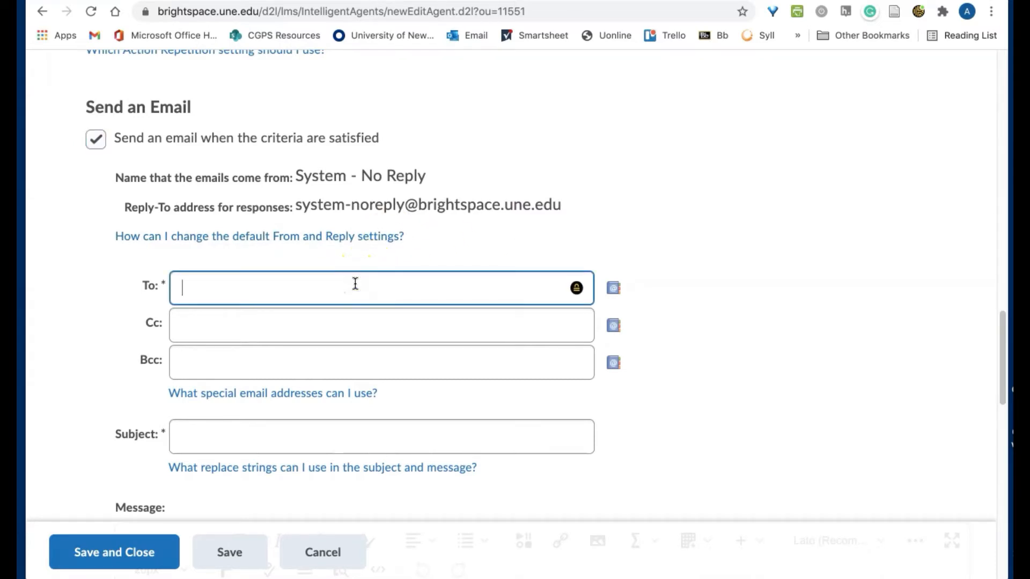
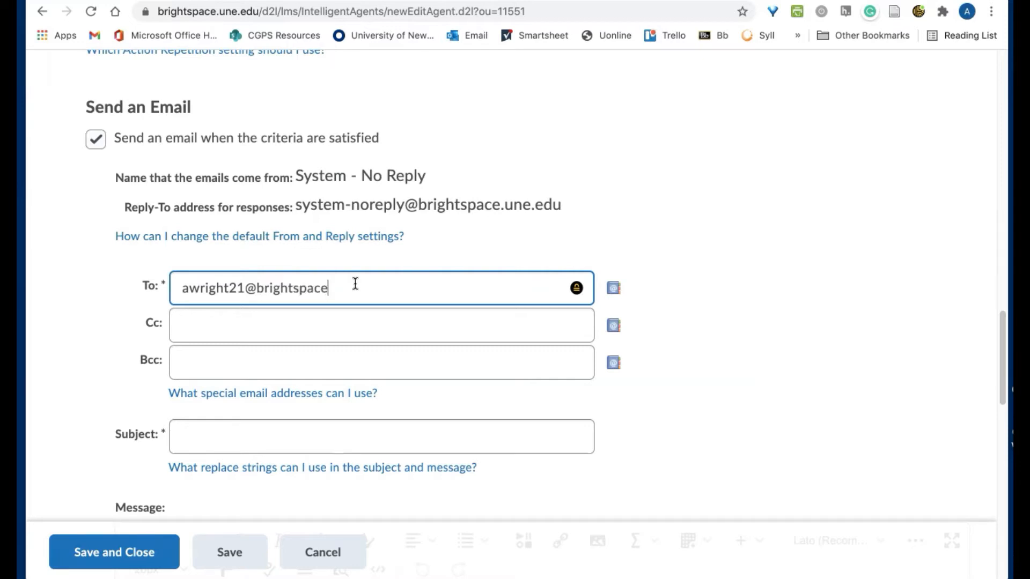
Enter the instructor's Brightspace e-mail address as the recipient, then click into Bcc and Subject
click(396, 349)
scroll(396, 349, down, 2)
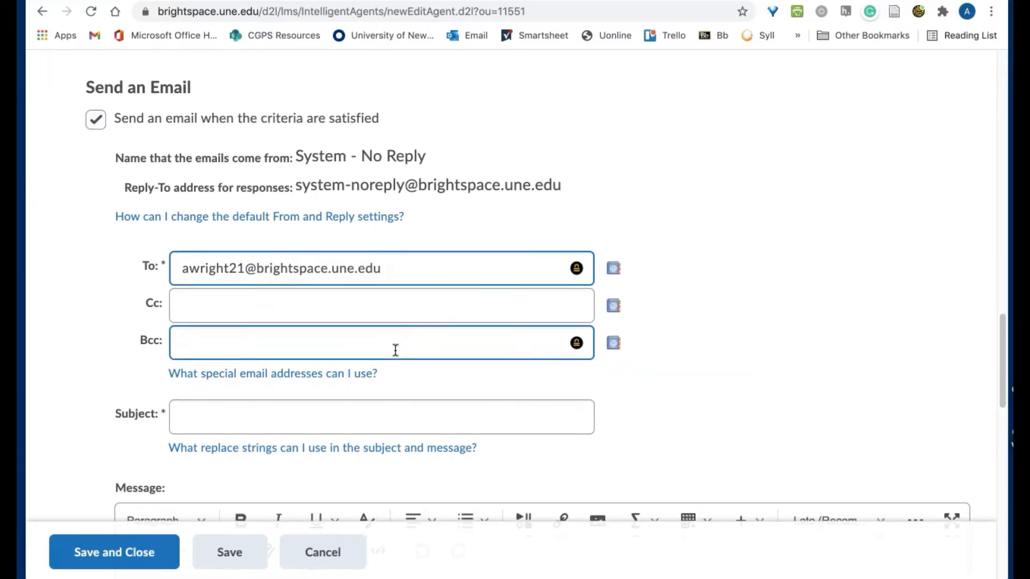
scroll(395, 349, down, 2)
click(346, 338)
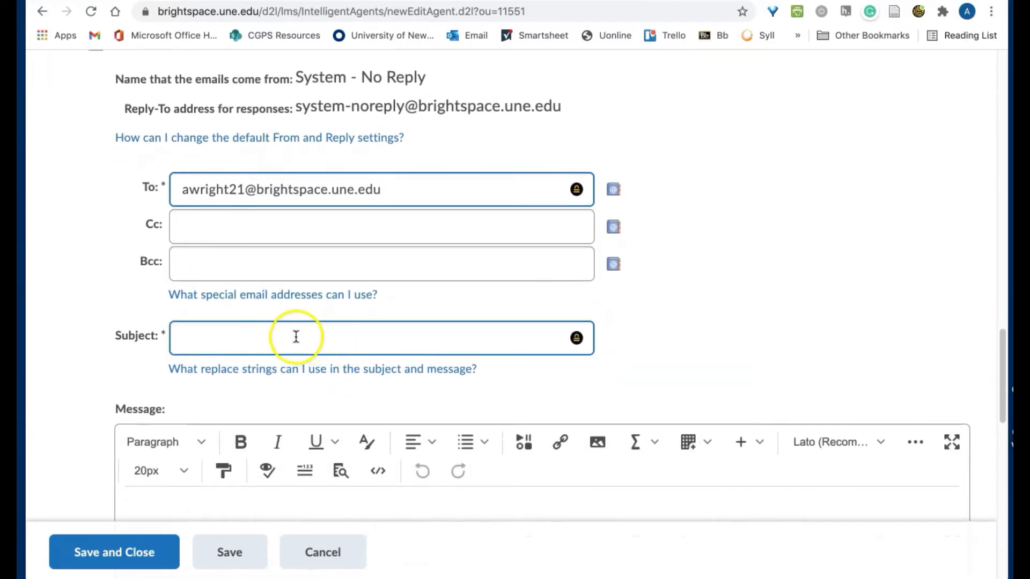
click(127, 321)
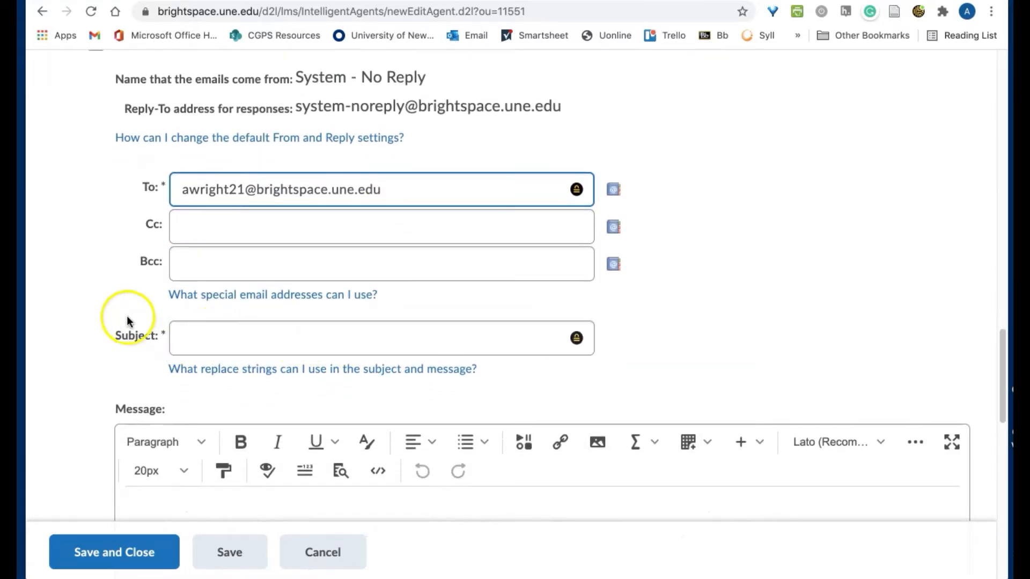
Open the replace strings help and select the {InitiatingUserUserName} token
click(281, 377)
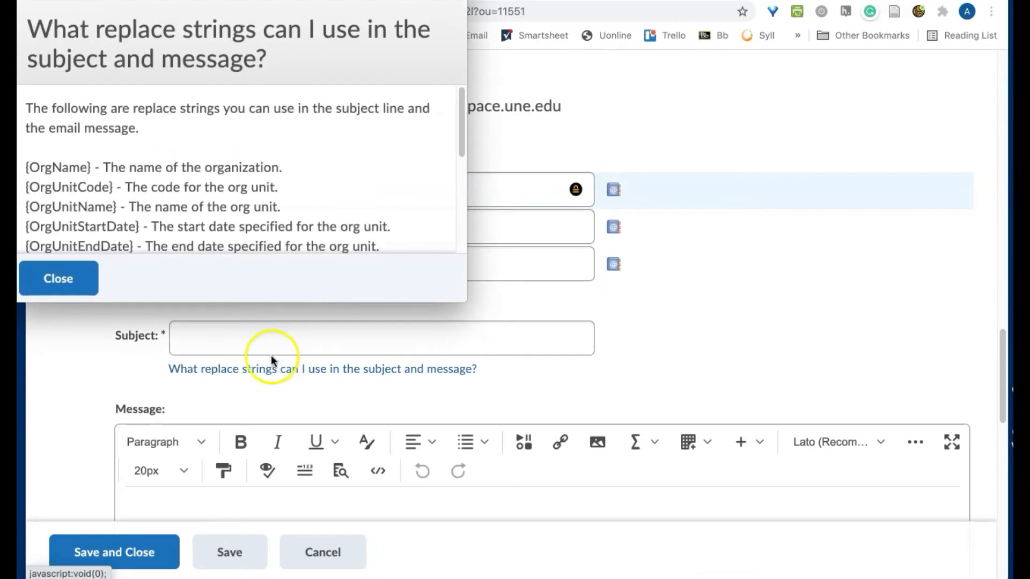
scroll(263, 212, down, 2)
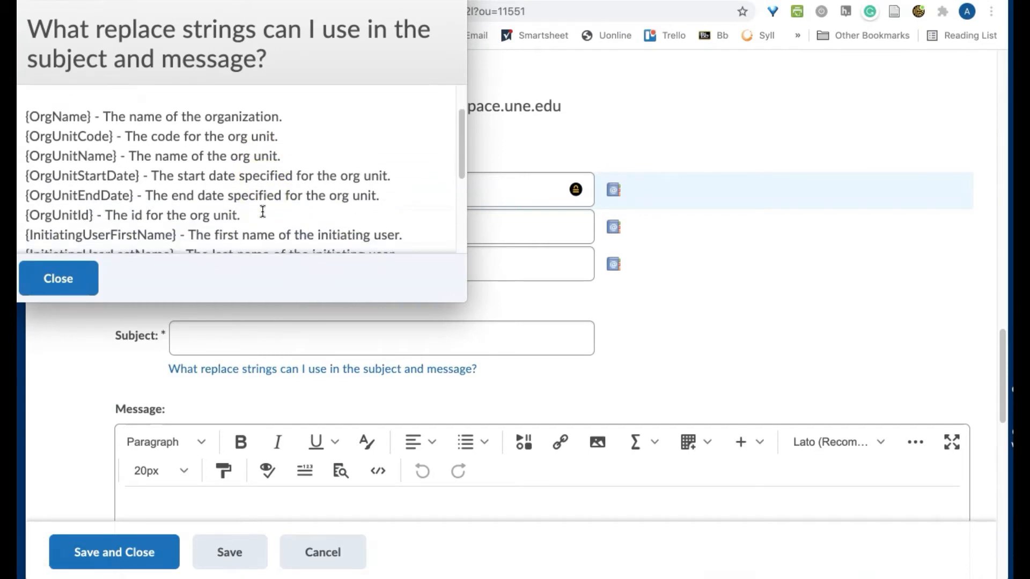
scroll(263, 212, down, 3)
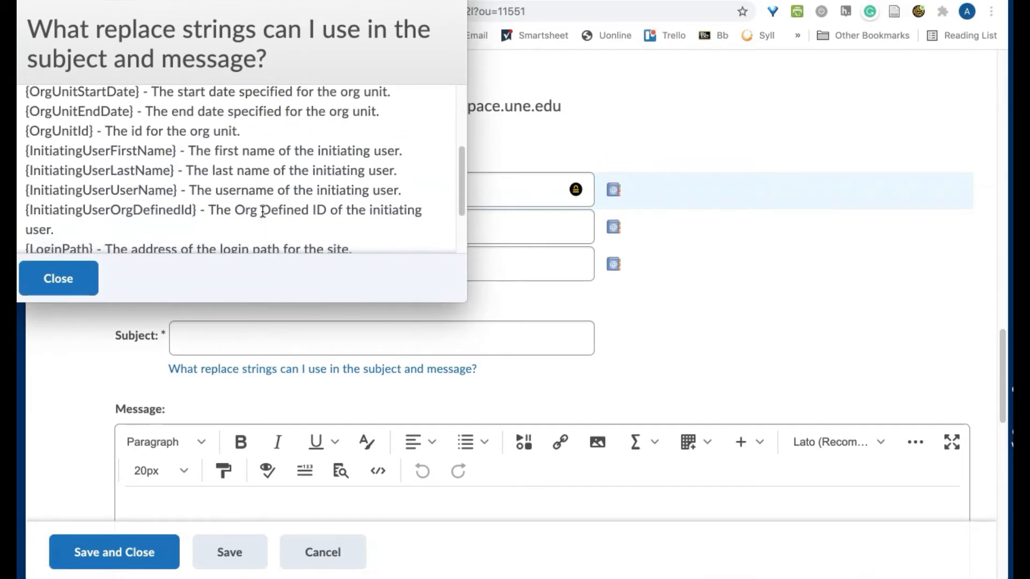
click(176, 191)
drag(176, 191, 18, 189)
key(ctrl+c)
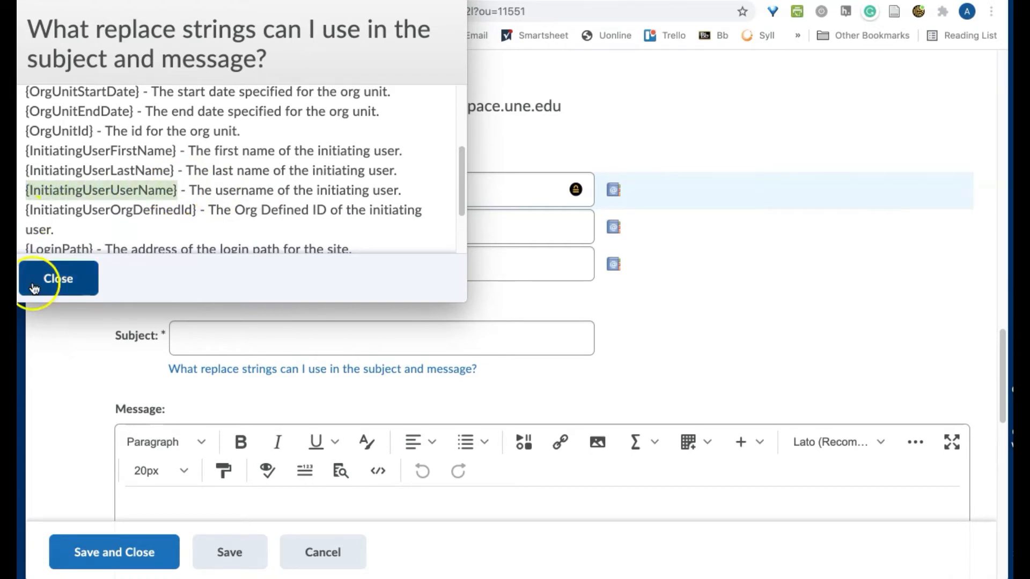
Close the help and make the subject '{InitiatingUserUserName} has discussions ready to grade!' using the pasted token
click(51, 280)
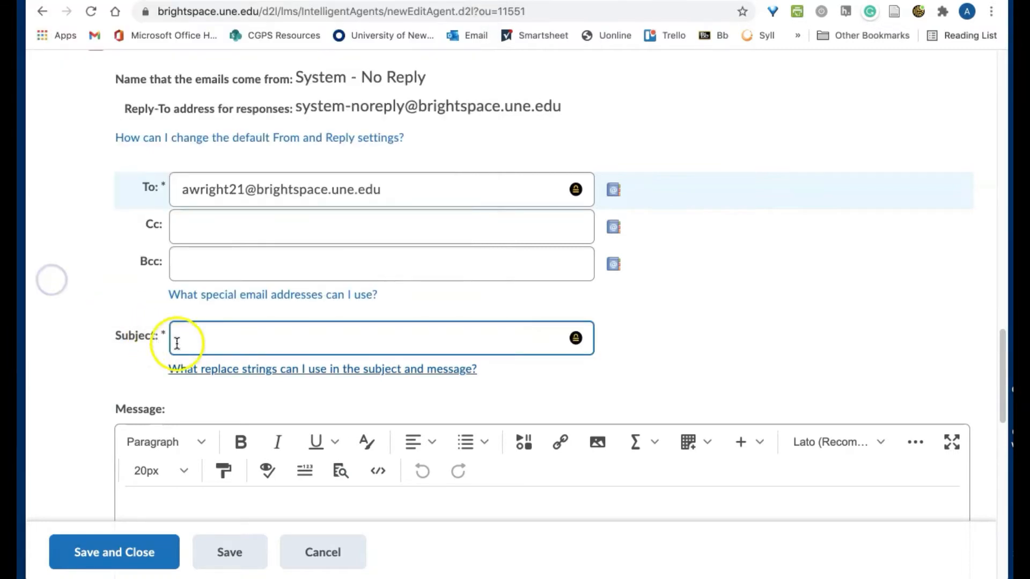
click(179, 340)
key(ctrl+v)
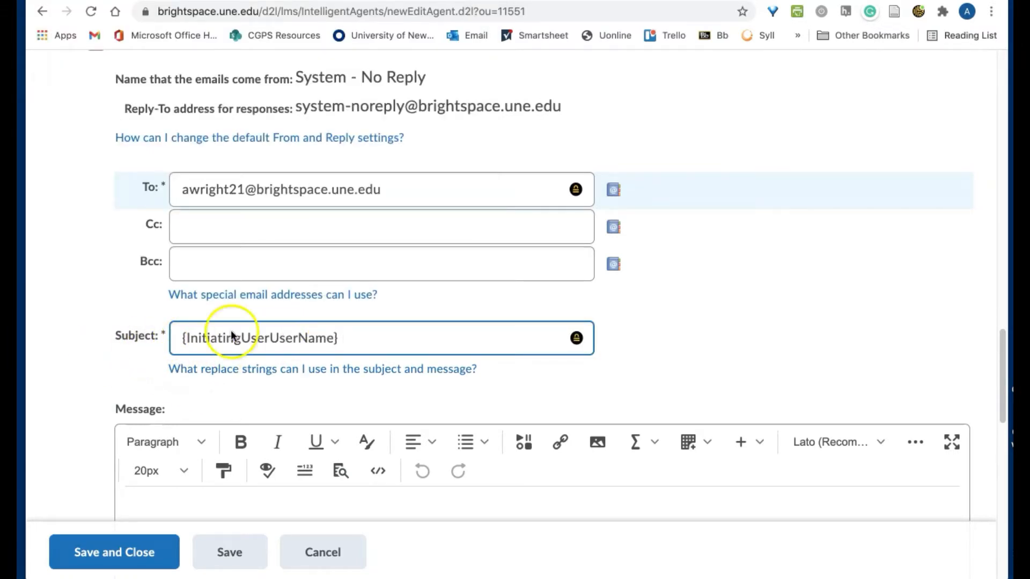
text(ha)
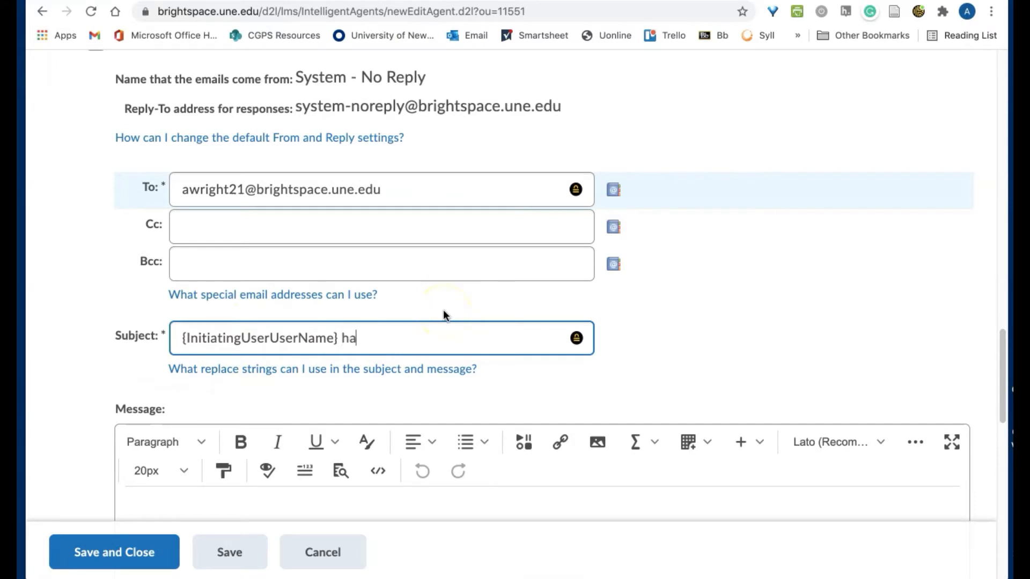
text(s discussions ready)
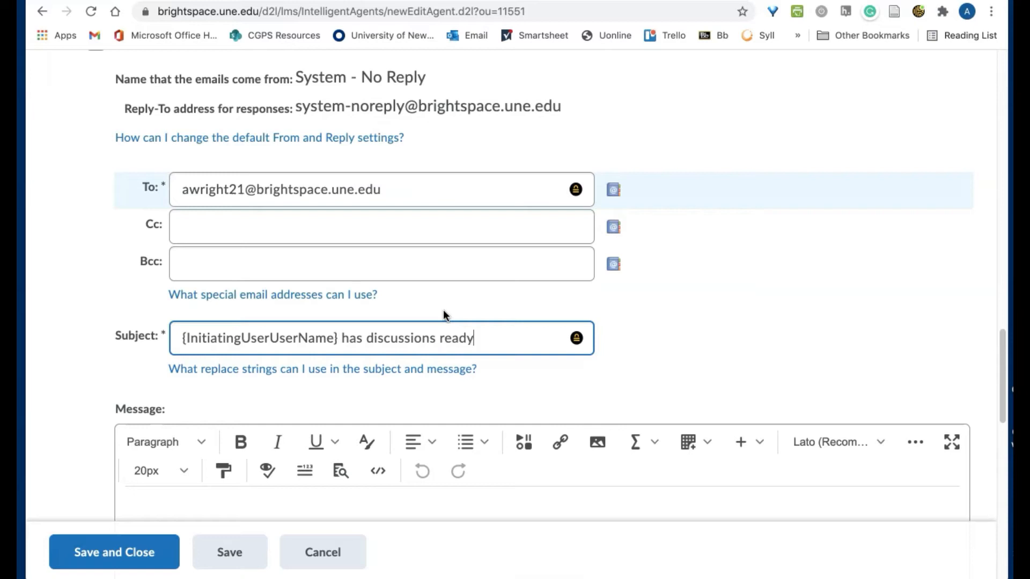
text( to grade!)
scroll(444, 314, down, 1)
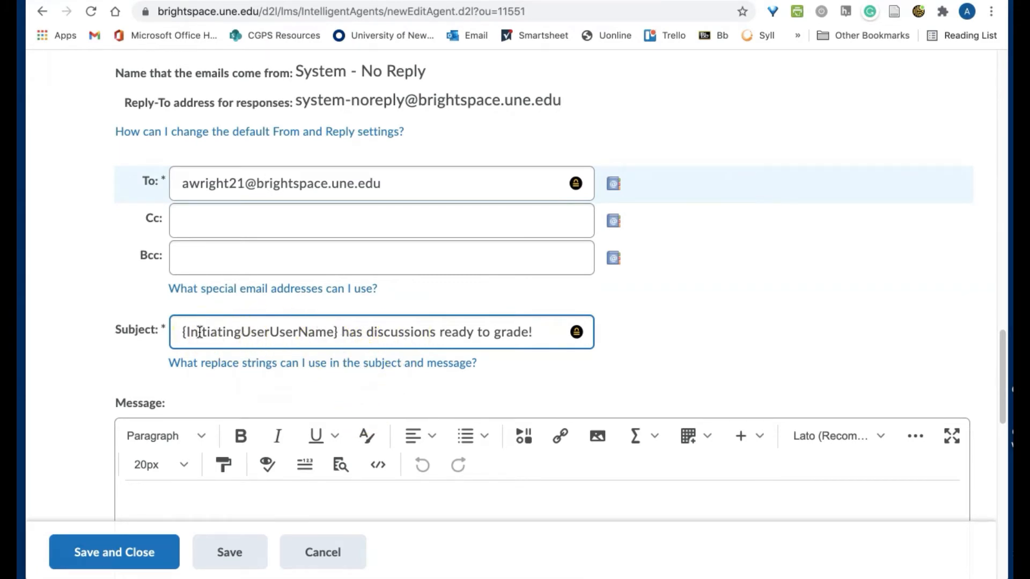
scroll(200, 333, down, 1)
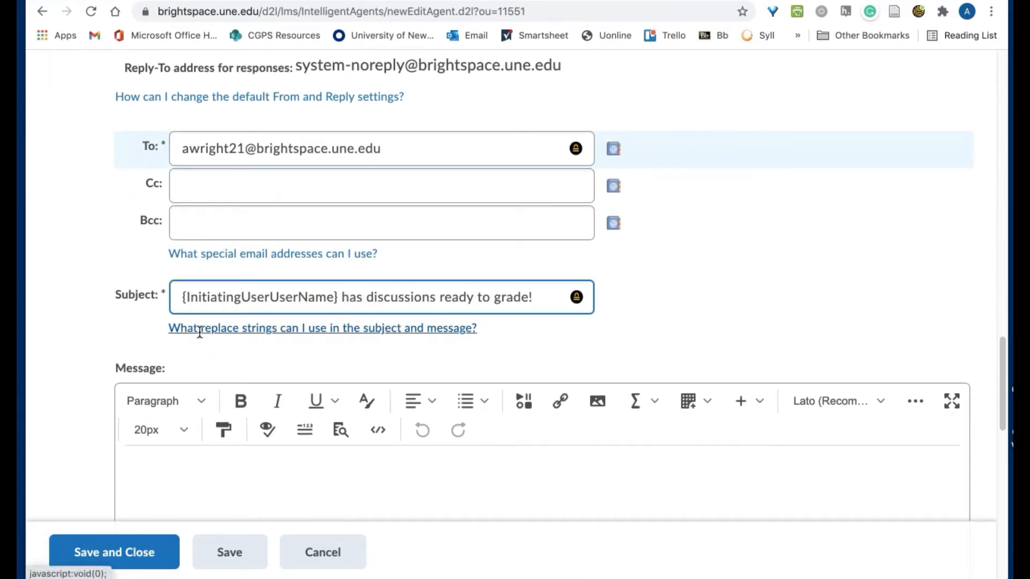
scroll(200, 332, down, 1)
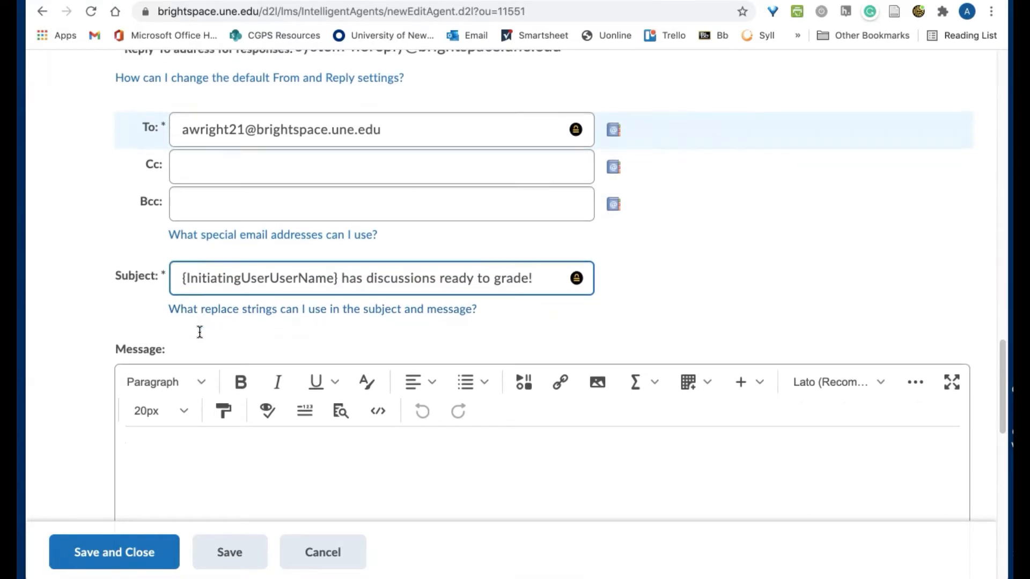
scroll(200, 332, down, 5)
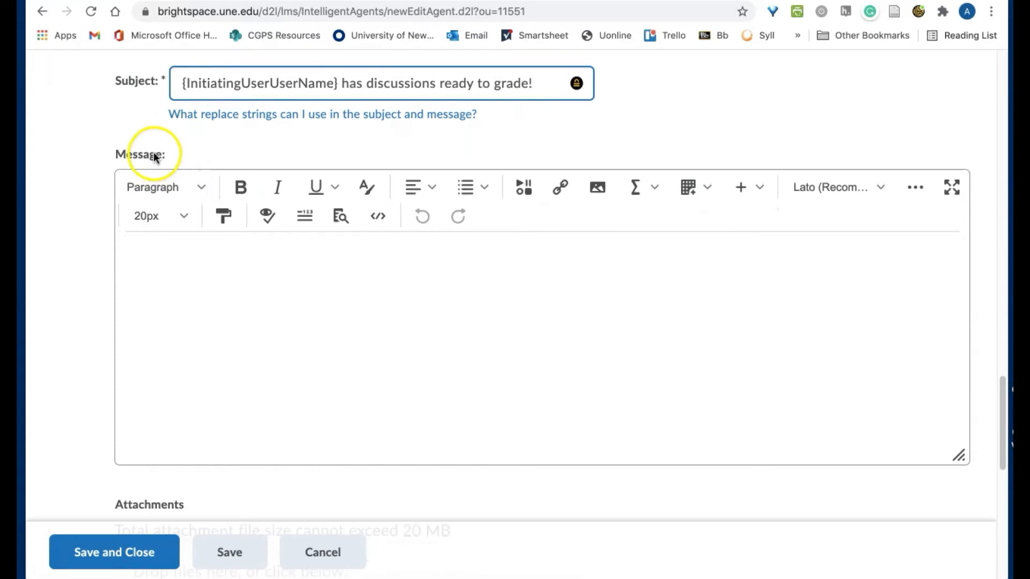
Insert a quicklink to the Course Discussions topic Unit 1: Introduction and Video Practice in the message
click(190, 262)
click(563, 193)
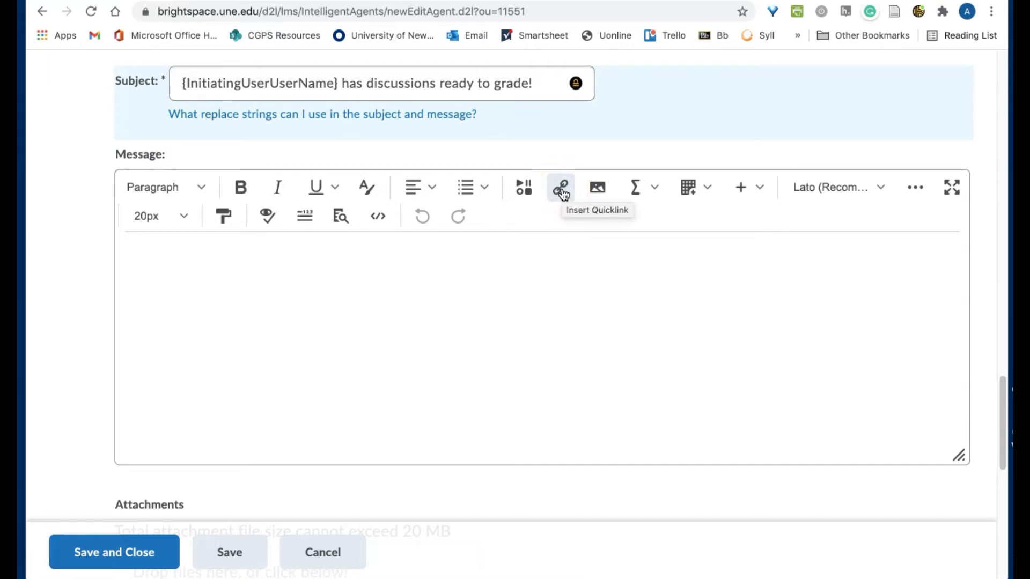
click(563, 194)
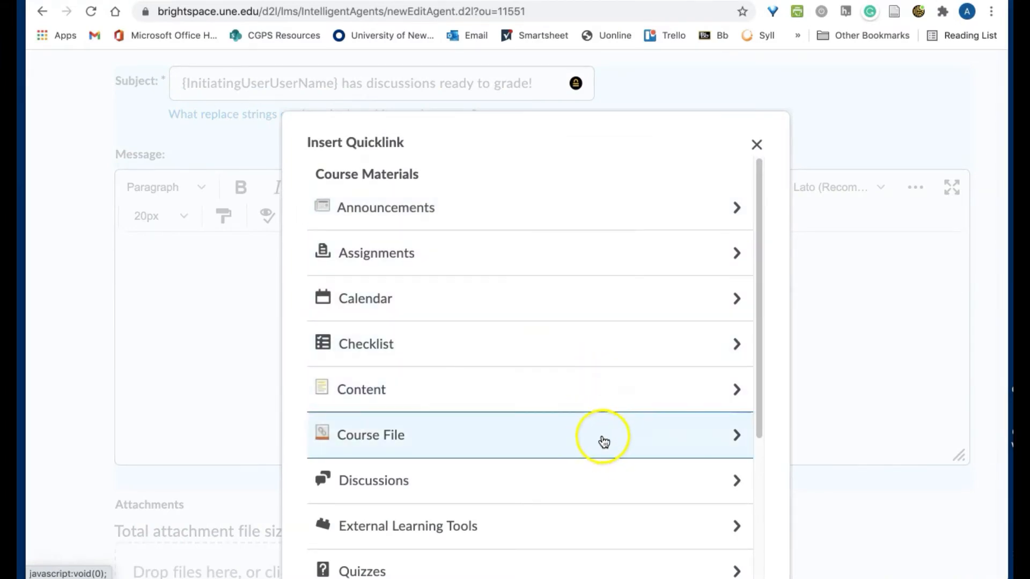
click(581, 475)
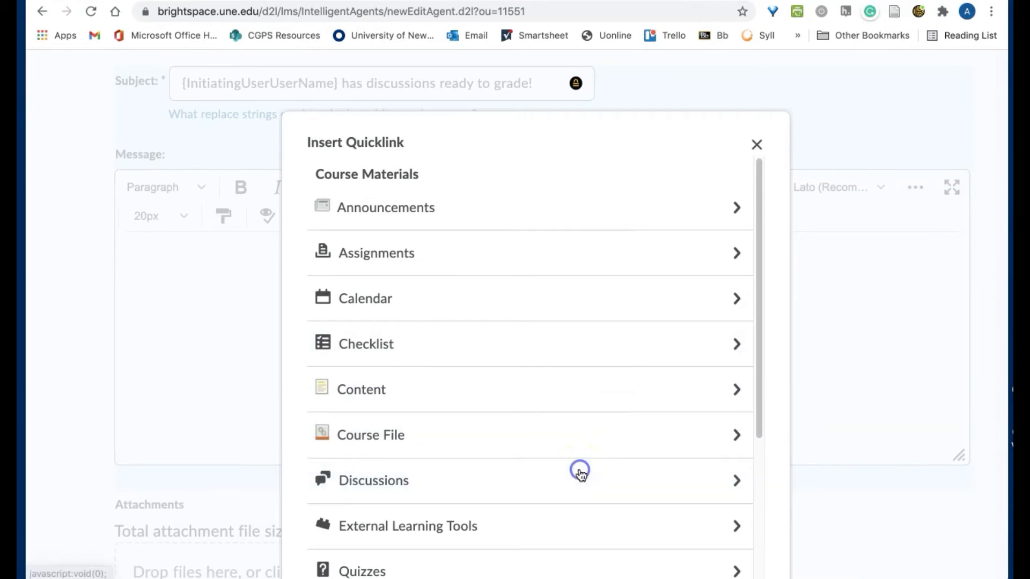
click(593, 308)
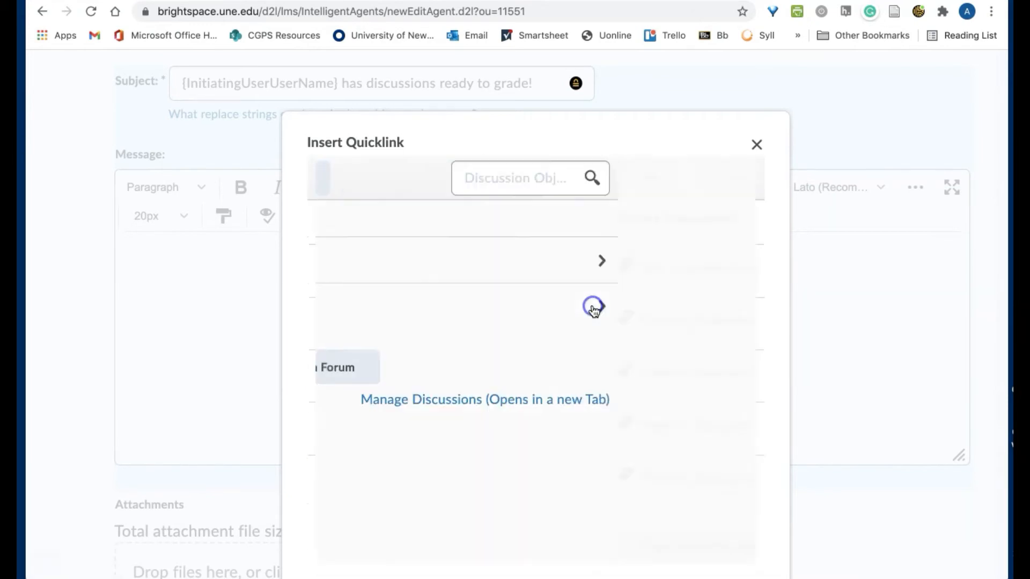
click(591, 268)
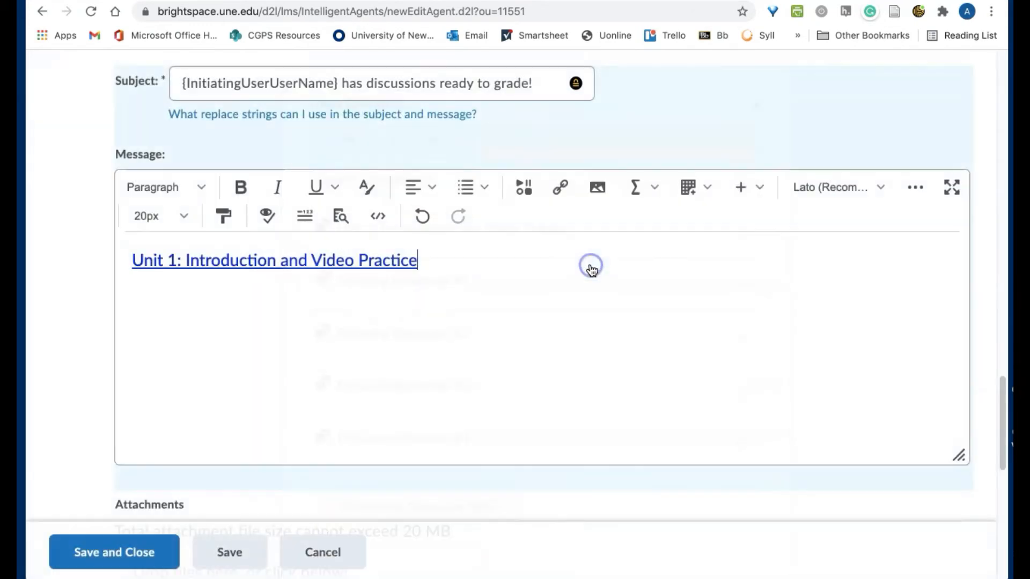
scroll(590, 265, down, 3)
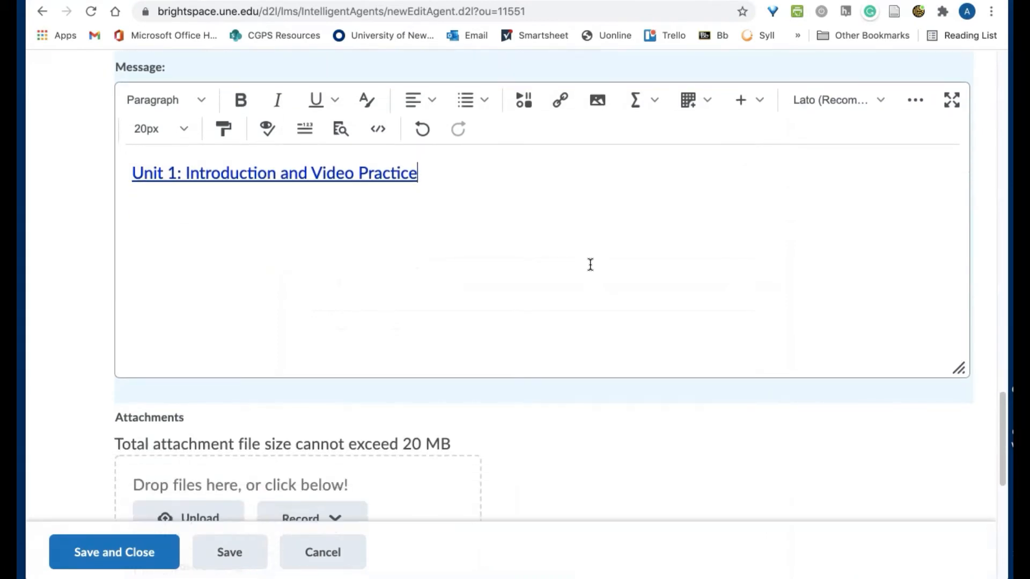
scroll(590, 265, up, 1)
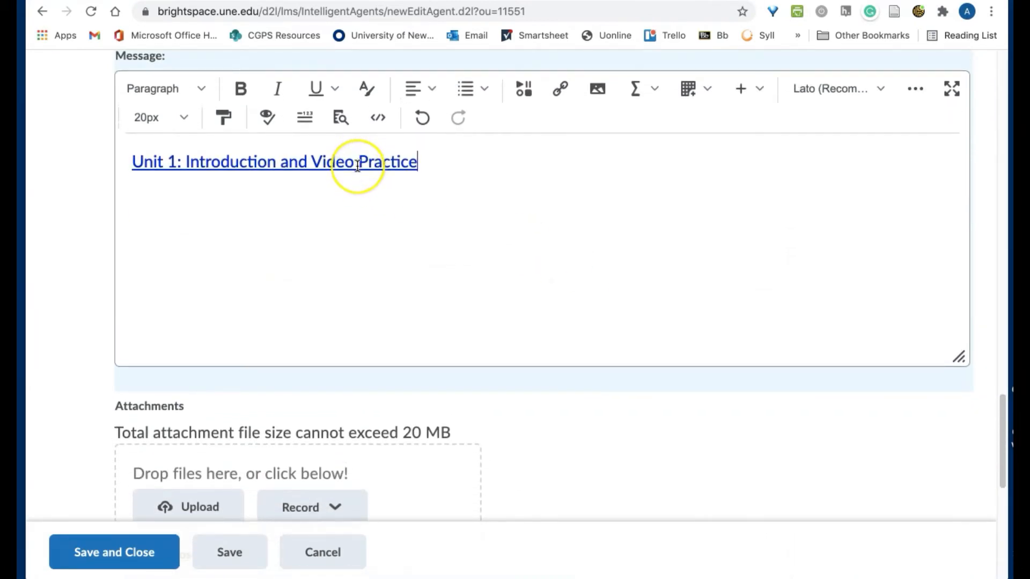
scroll(494, 234, down, 6)
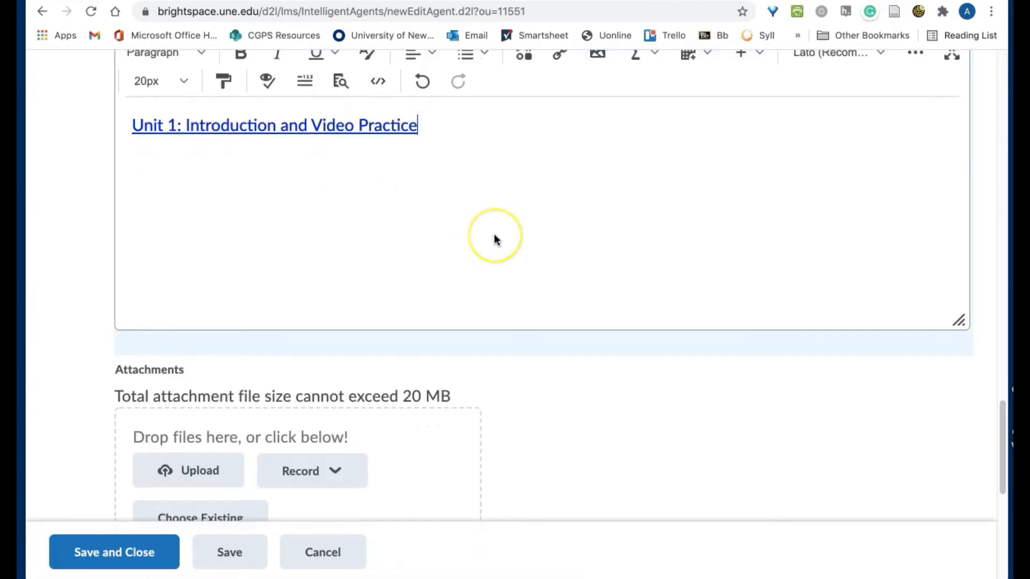
Enable Use Schedule with a daily repeat every 1 day, next run Monday, August 23, 2021
scroll(494, 236, down, 5)
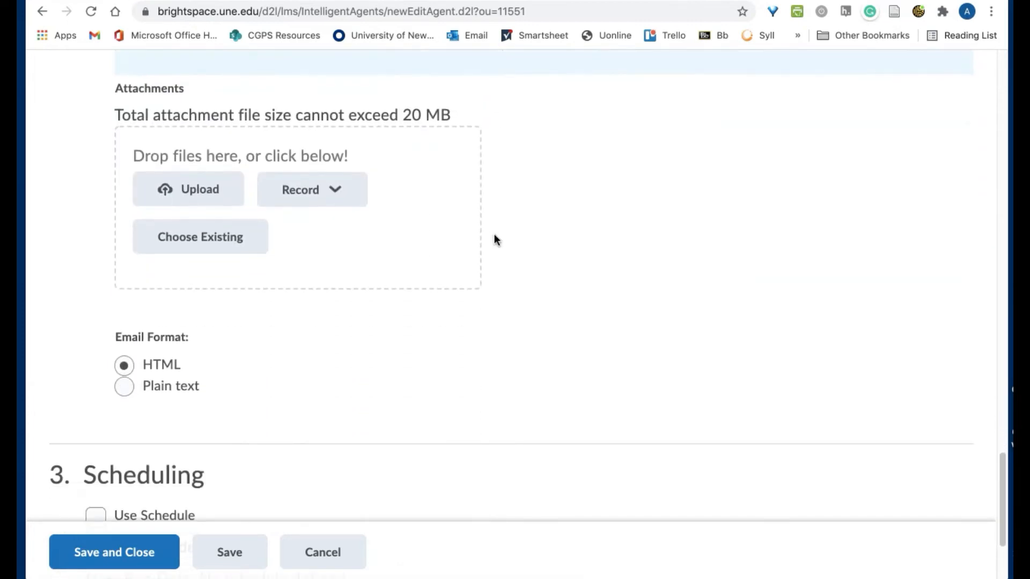
click(453, 275)
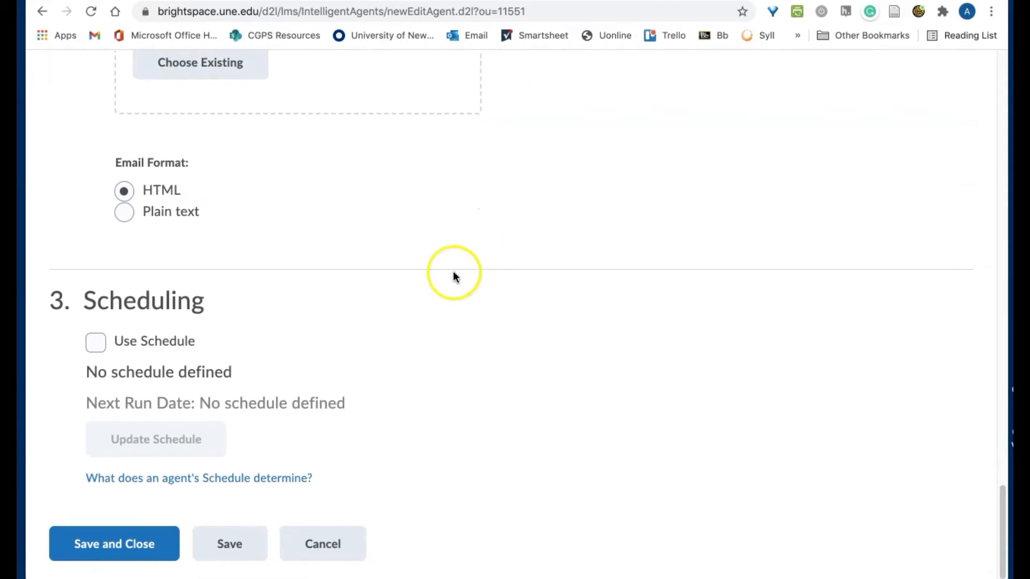
click(96, 344)
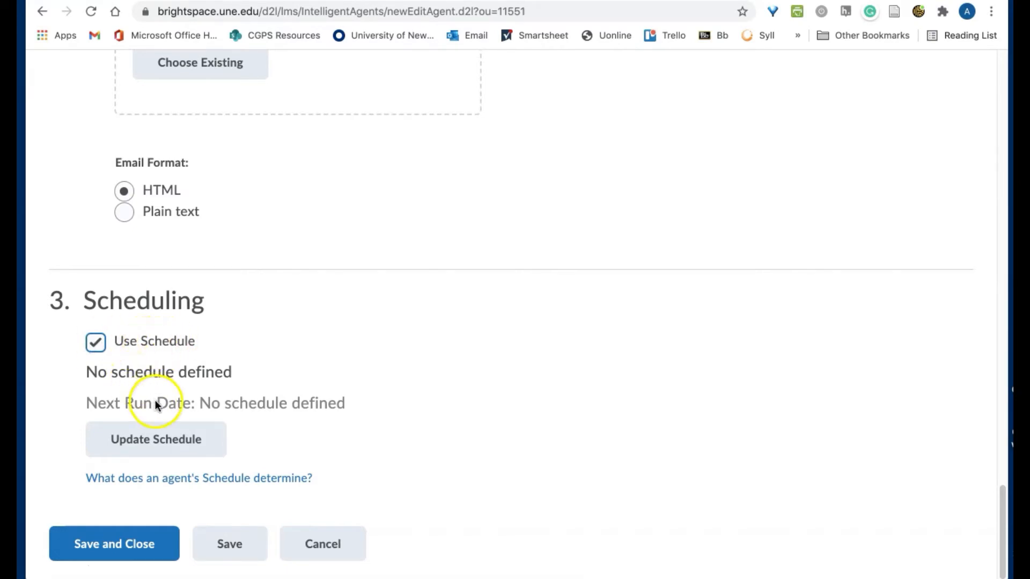
click(149, 442)
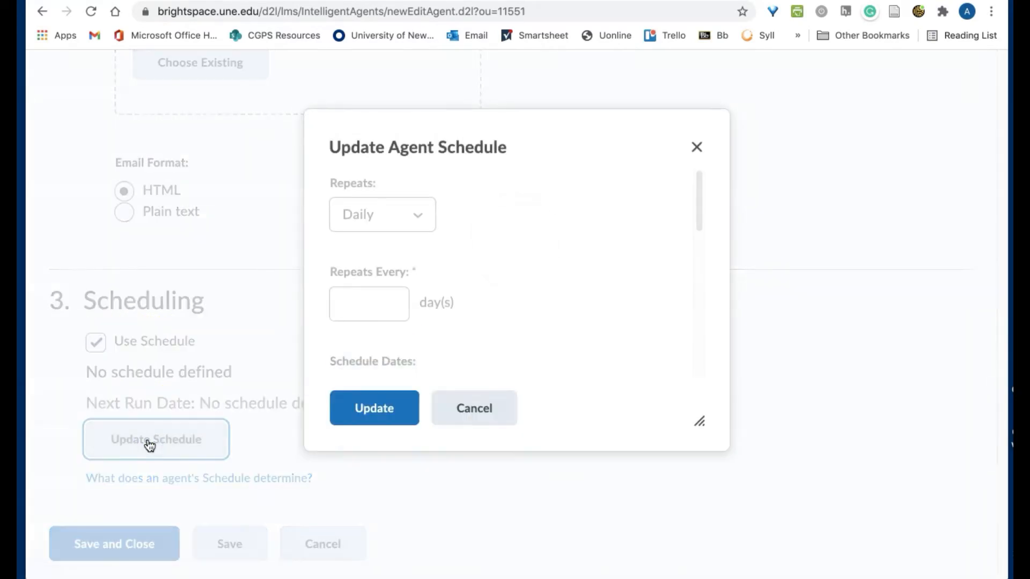
click(363, 302)
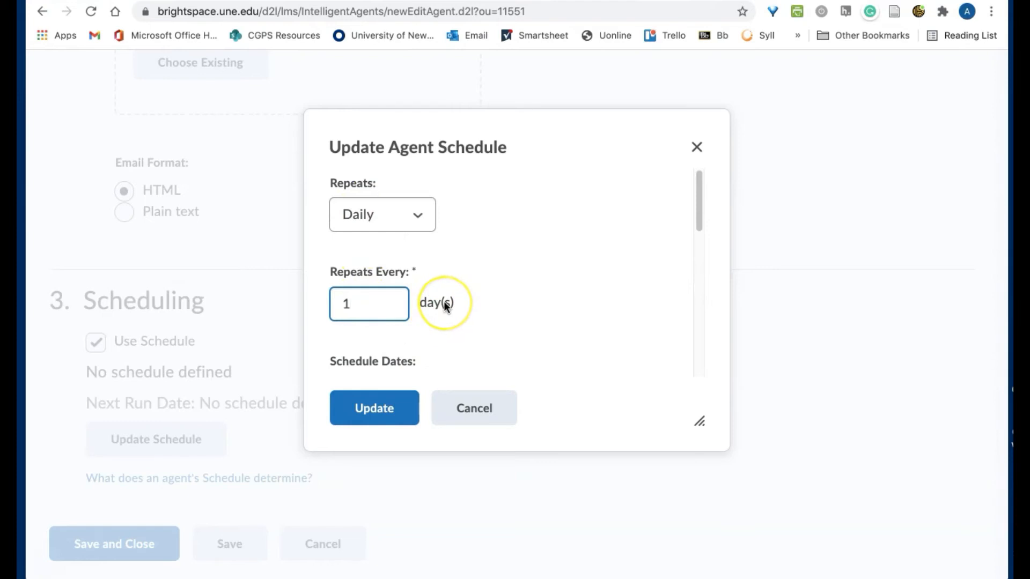
scroll(444, 306, down, 5)
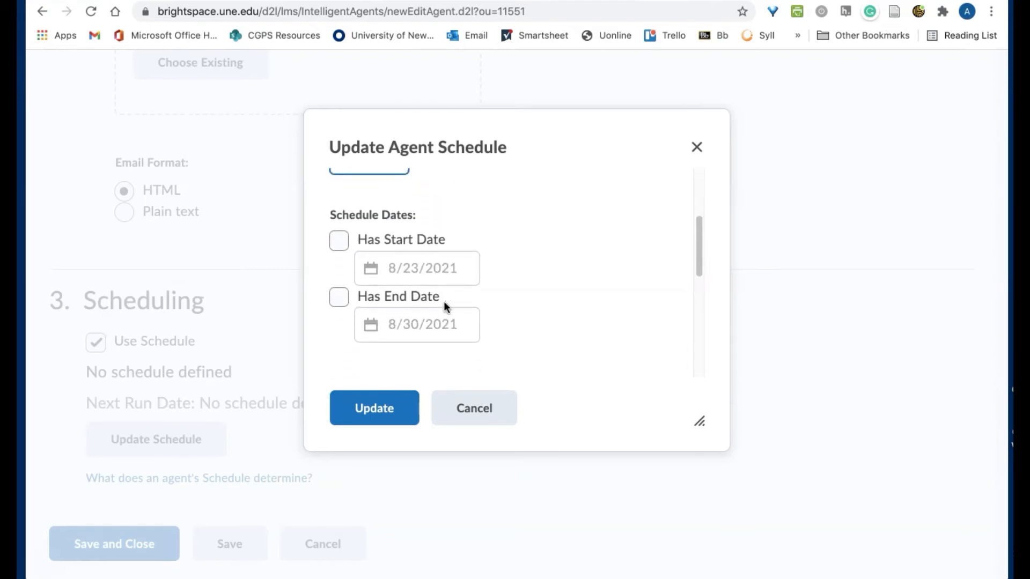
scroll(439, 302, down, 1)
scroll(439, 302, up, 1)
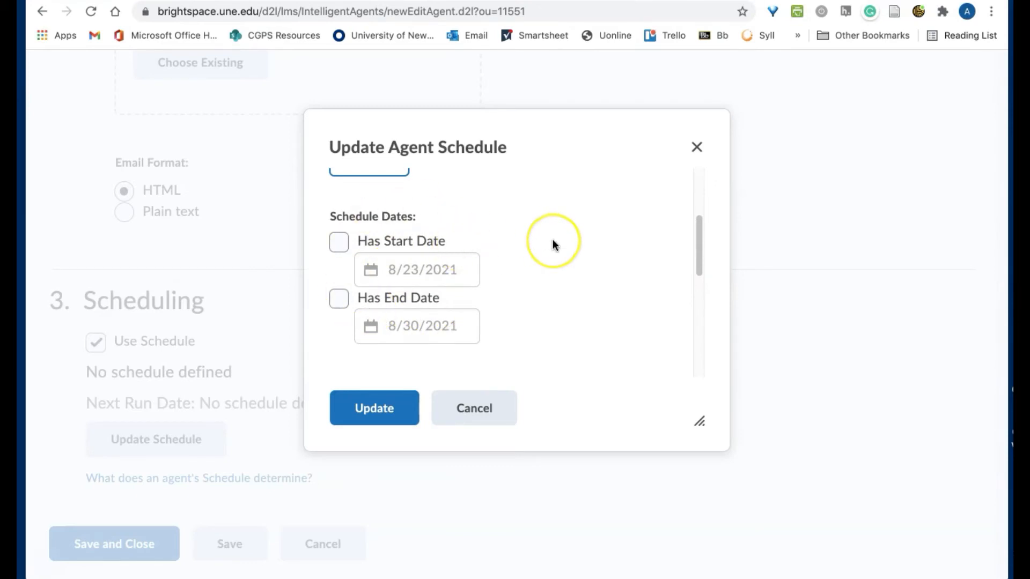
scroll(553, 240, down, 1)
scroll(552, 239, up, 2)
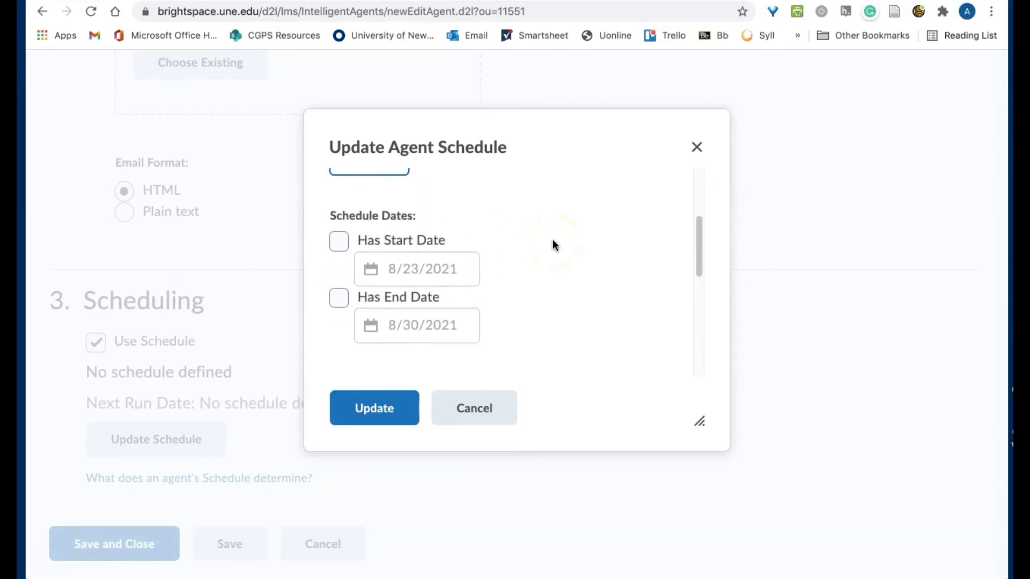
scroll(554, 245, down, 3)
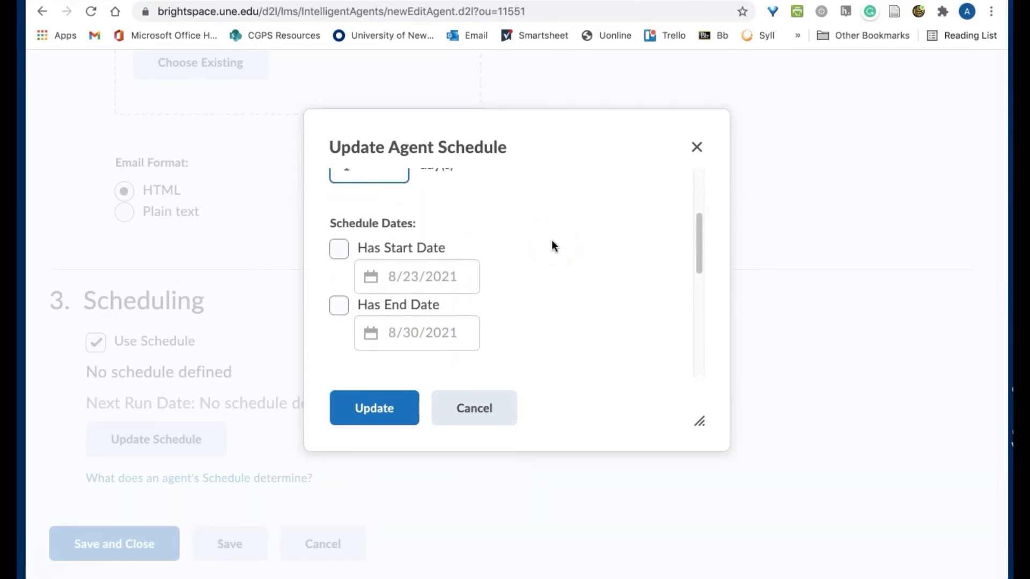
scroll(553, 242, down, 3)
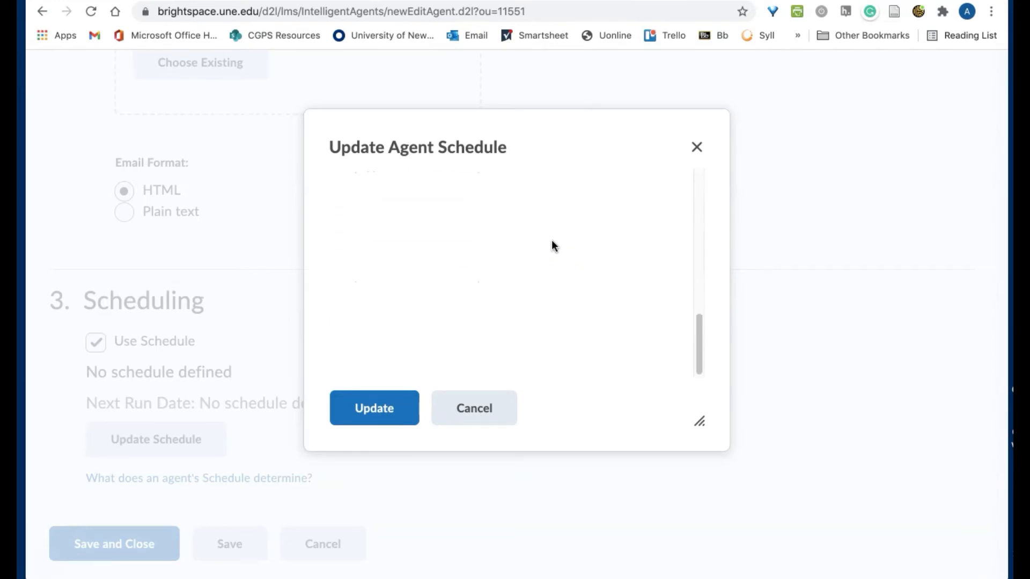
click(369, 412)
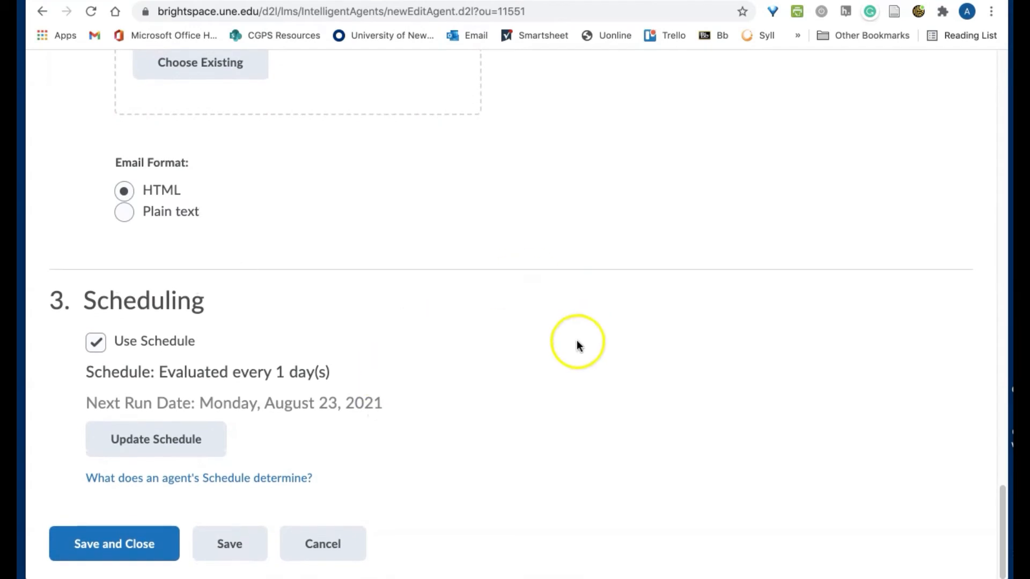
Save and close the agent, then copy 'Discussion 1 is ready for grading' from the Agent List
click(157, 544)
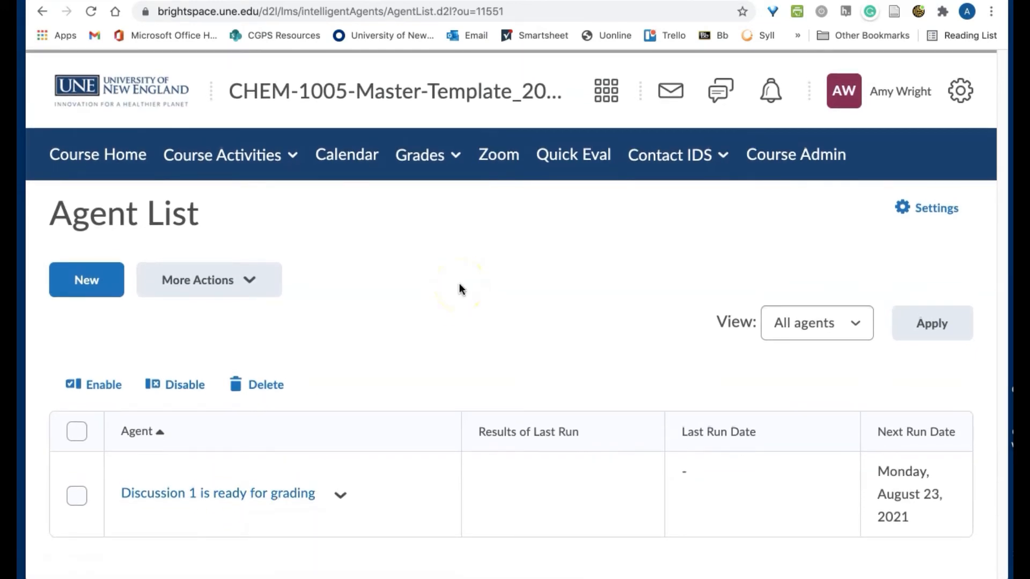
click(341, 495)
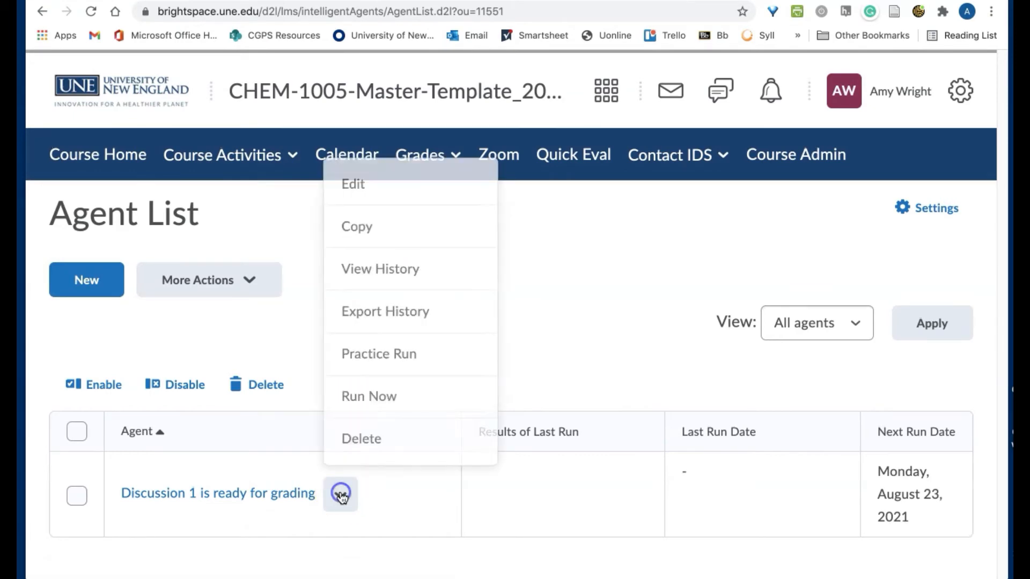
click(372, 225)
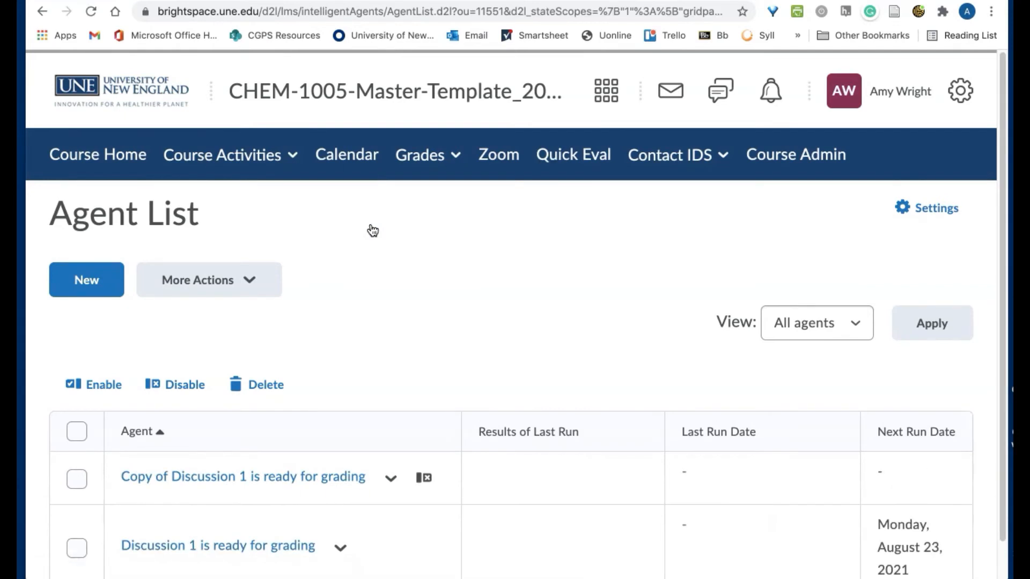
Rename the copied agent from 'Copy of Discussion 1...' to 'Pathway Response 1 is ready for grading'
click(242, 478)
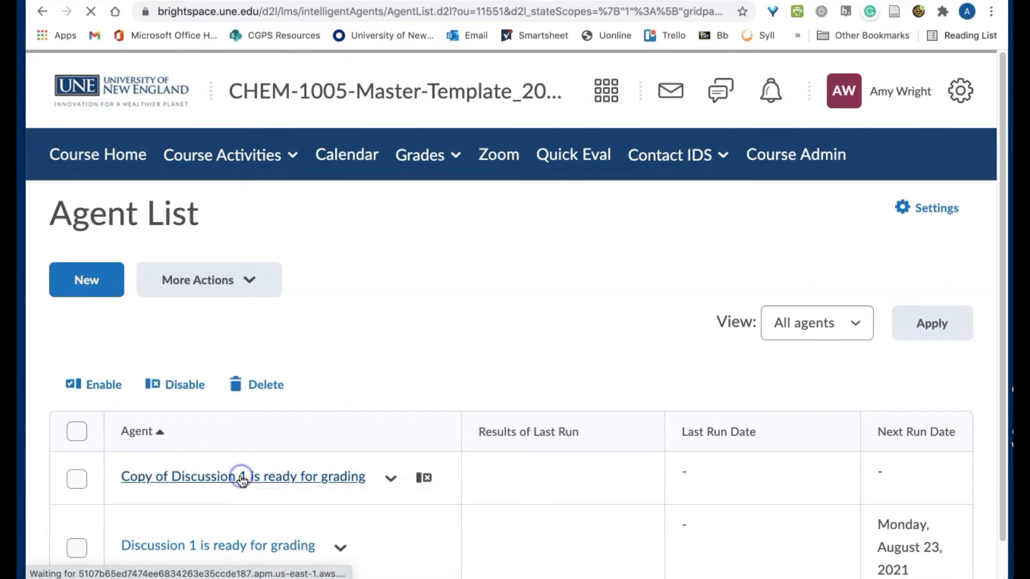
click(184, 370)
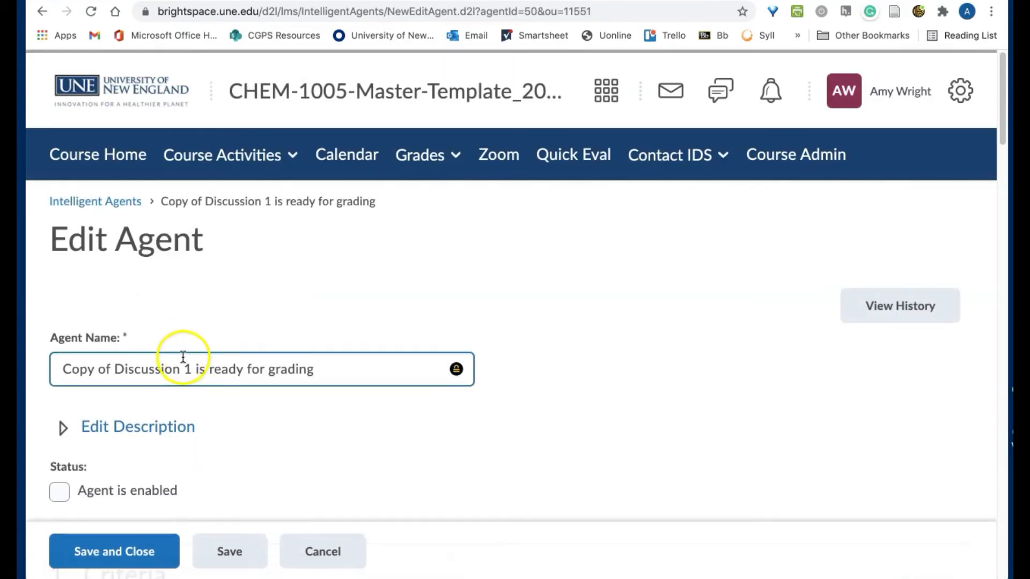
drag(190, 367, 63, 356)
key(BackSpace)
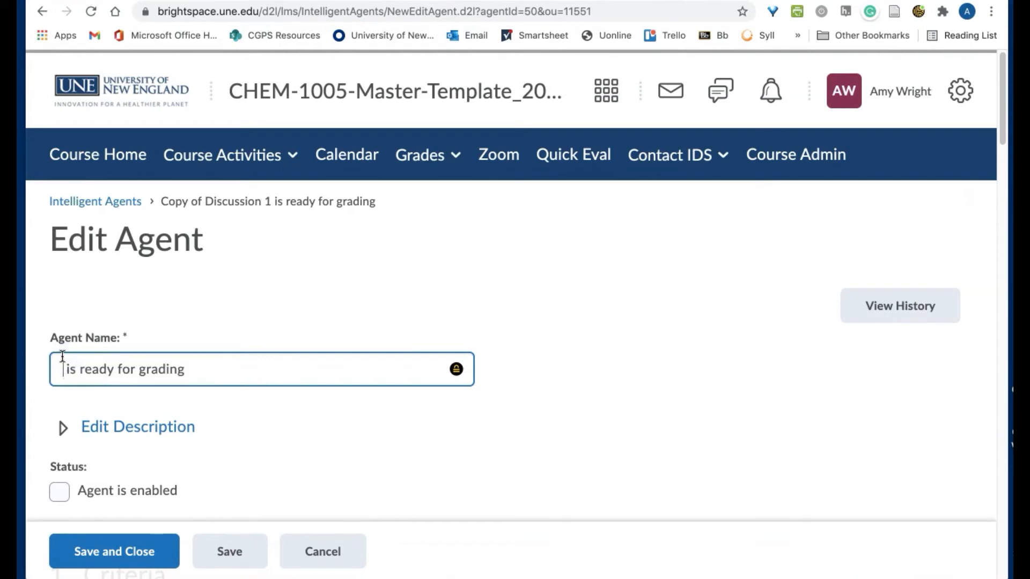
text(Pathwa)
text(y Respons)
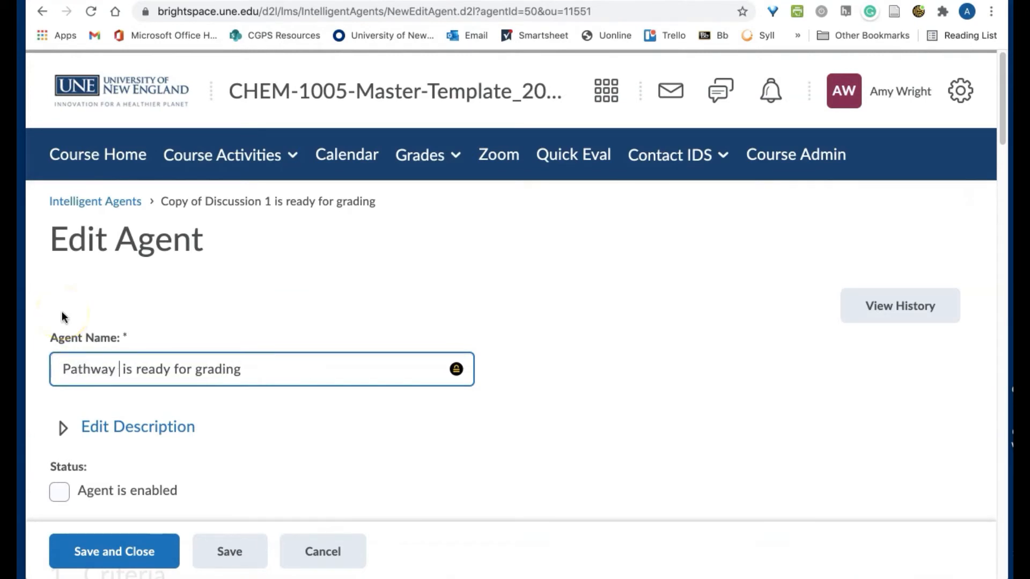
text(e 1)
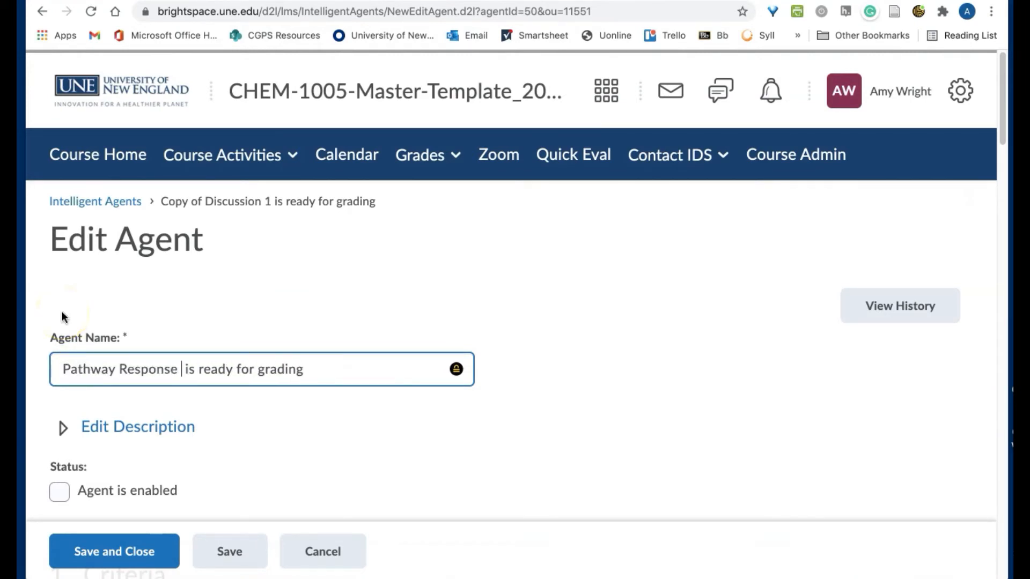
Check Agent is enabled and scroll down to the Release Conditions section
scroll(225, 368, down, 1)
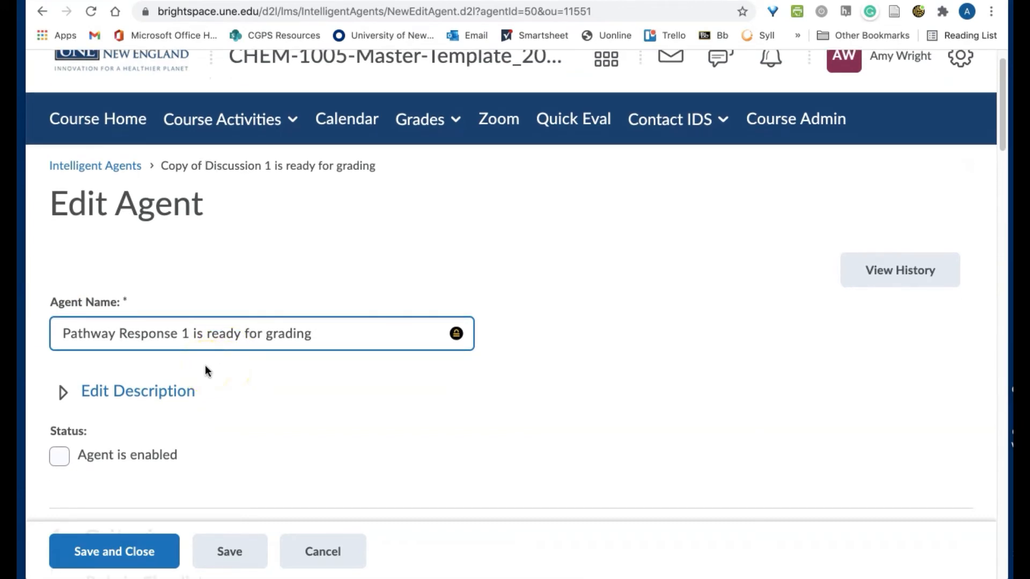
scroll(206, 370, down, 1)
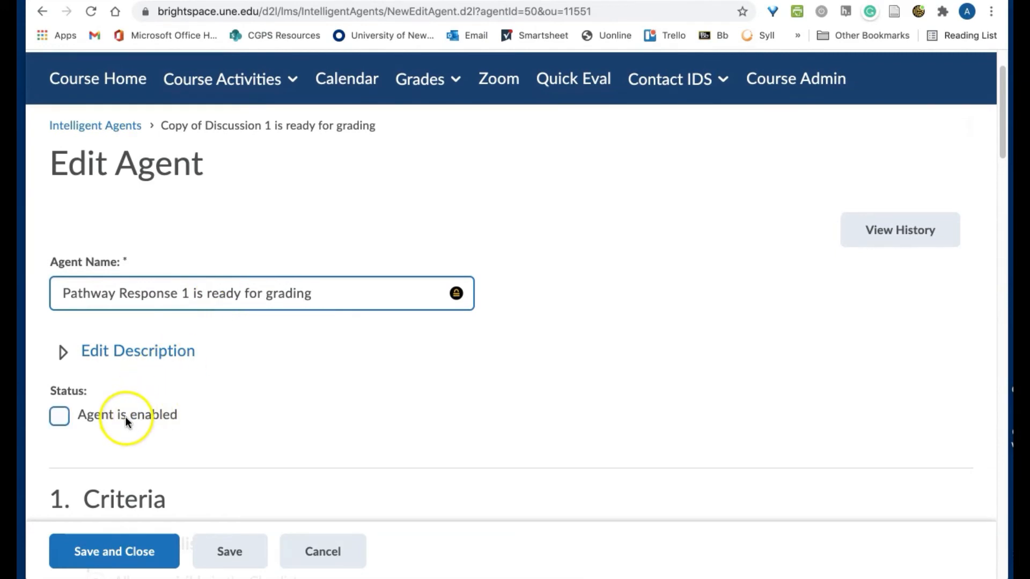
click(64, 418)
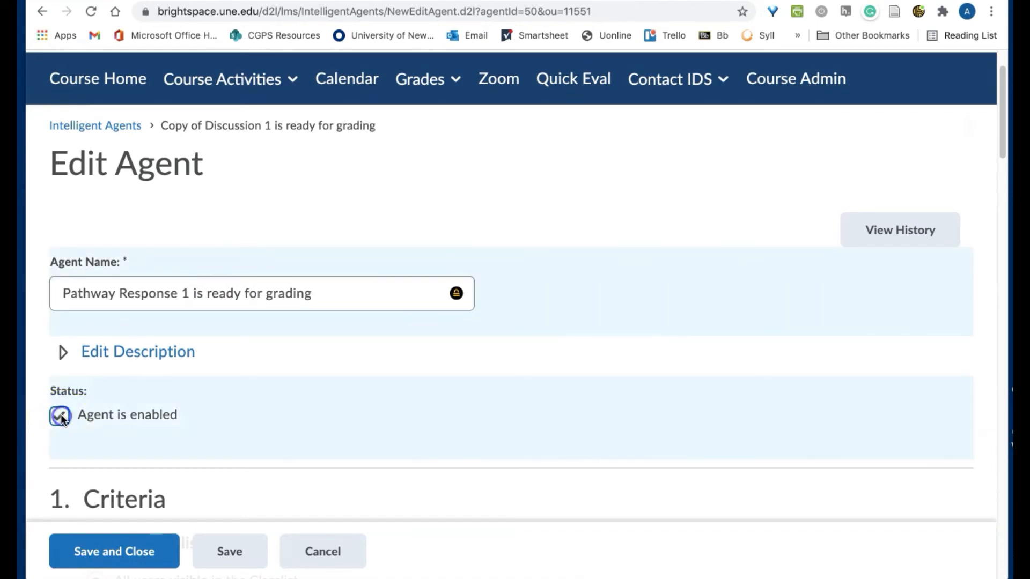
click(61, 414)
scroll(317, 407, down, 1)
scroll(317, 407, down, 5)
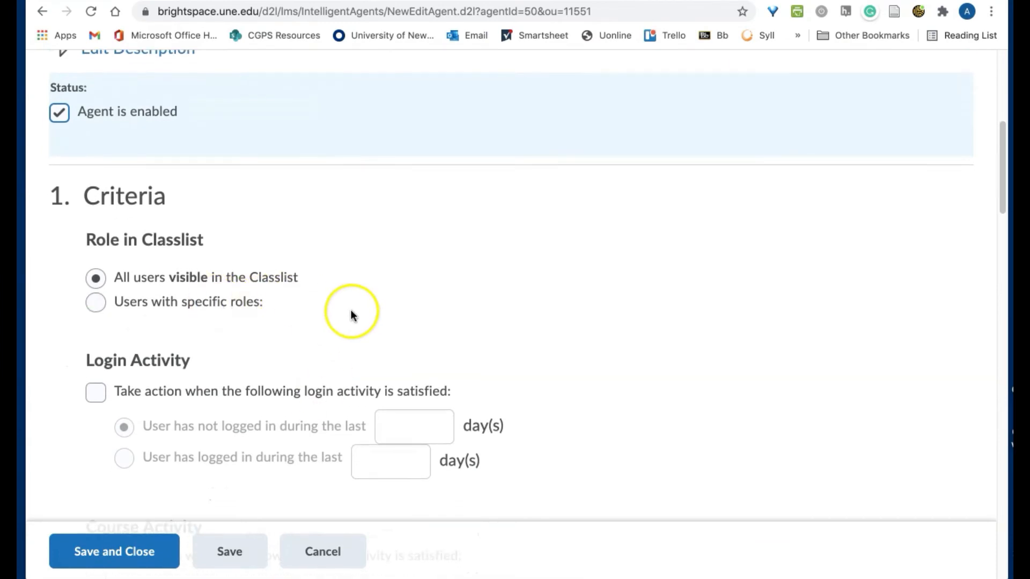
scroll(353, 312, down, 3)
scroll(354, 313, down, 6)
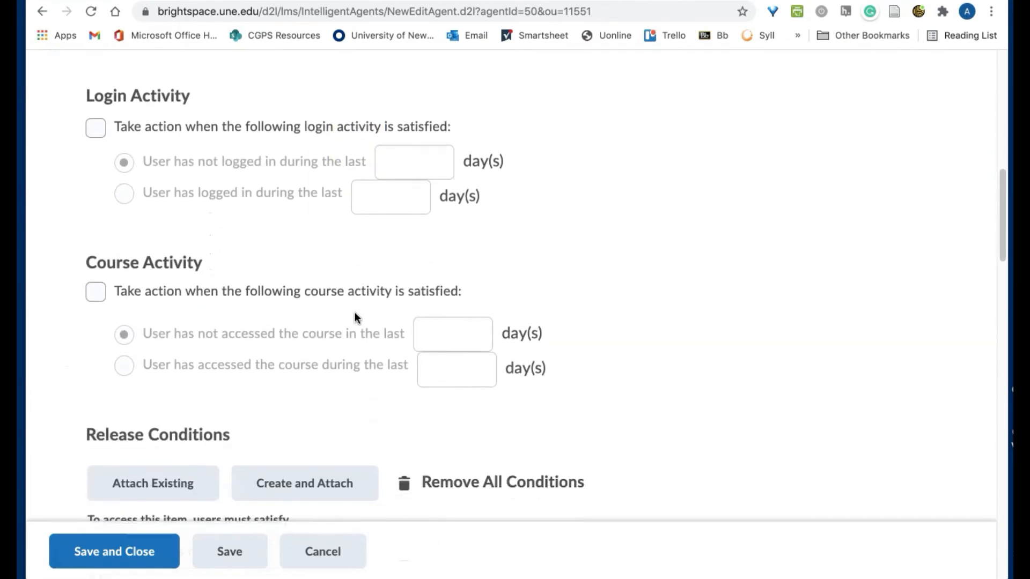
scroll(354, 316, down, 1)
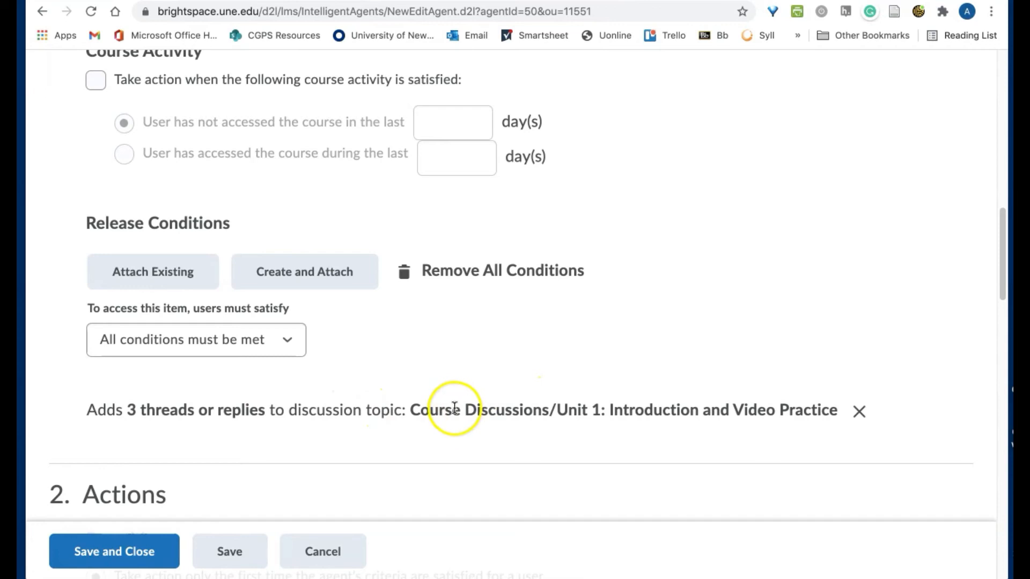
Create a Posts authored in topic condition: 3 threads and replies in Pathway Response #1
click(310, 283)
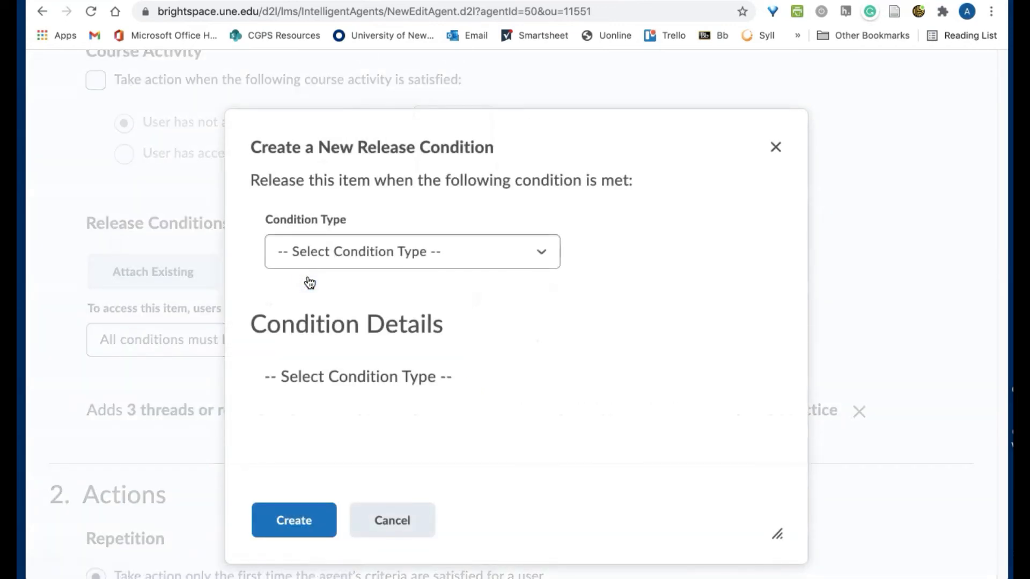
click(352, 252)
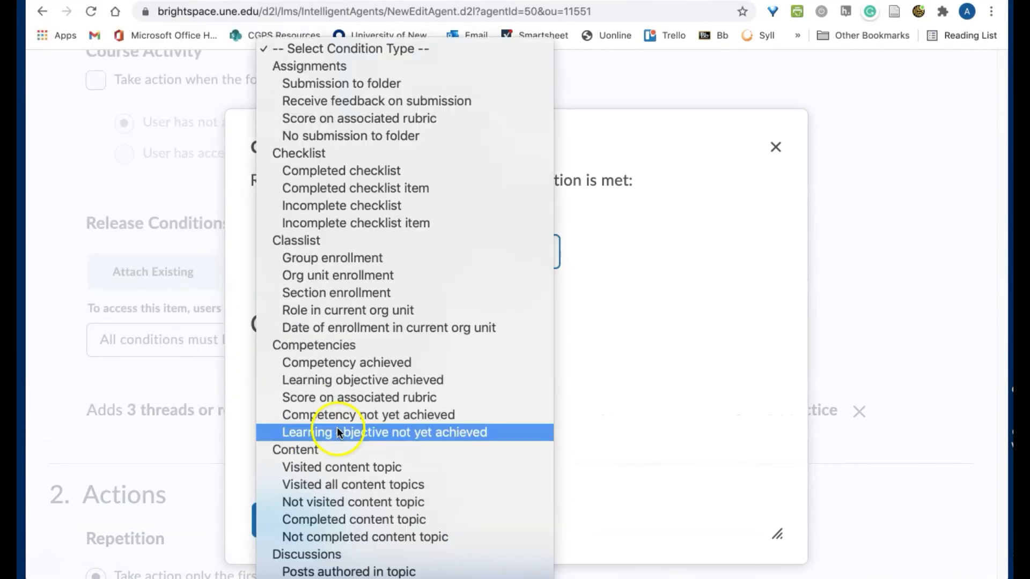
scroll(350, 560, down, 4)
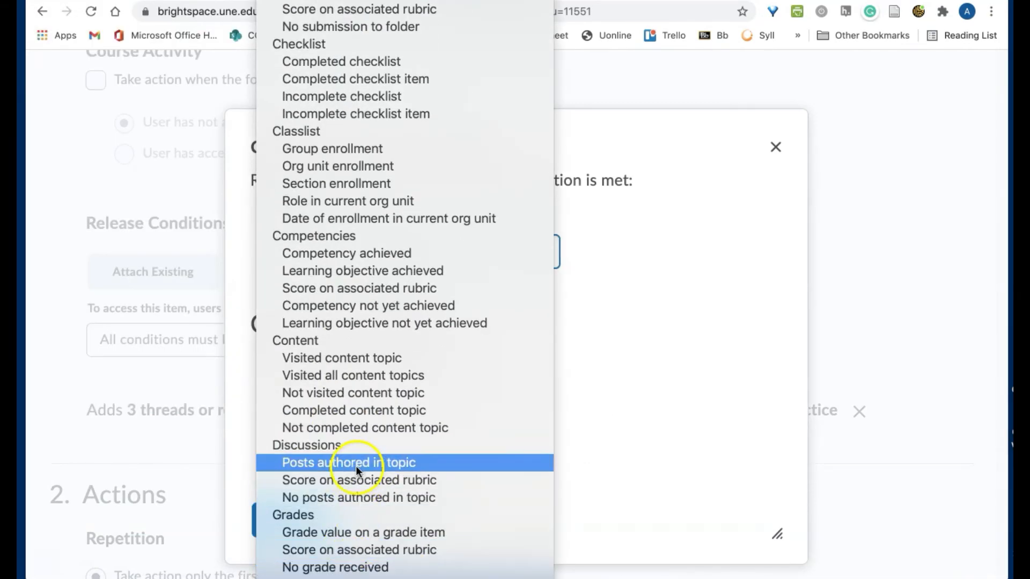
click(357, 468)
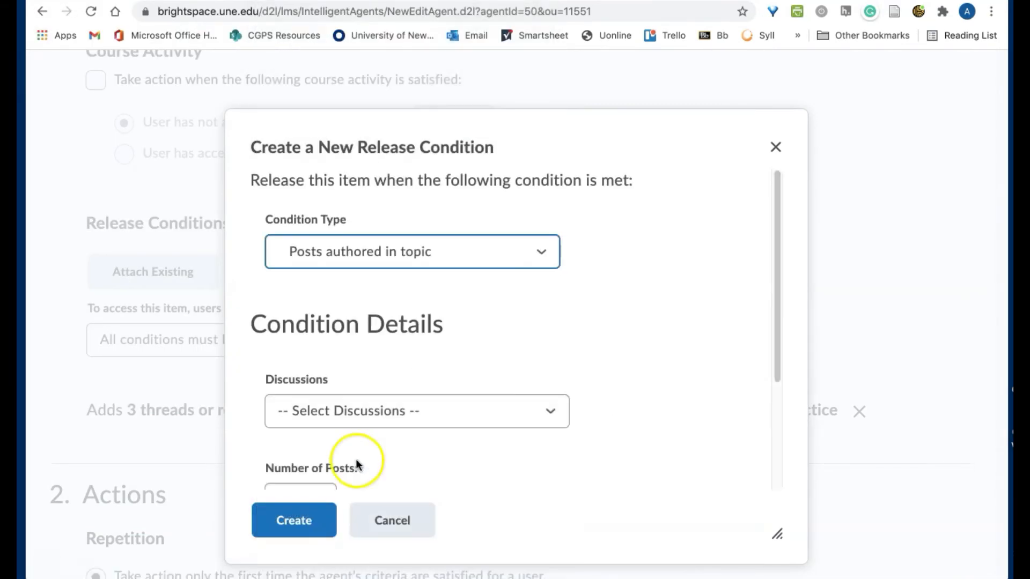
click(360, 416)
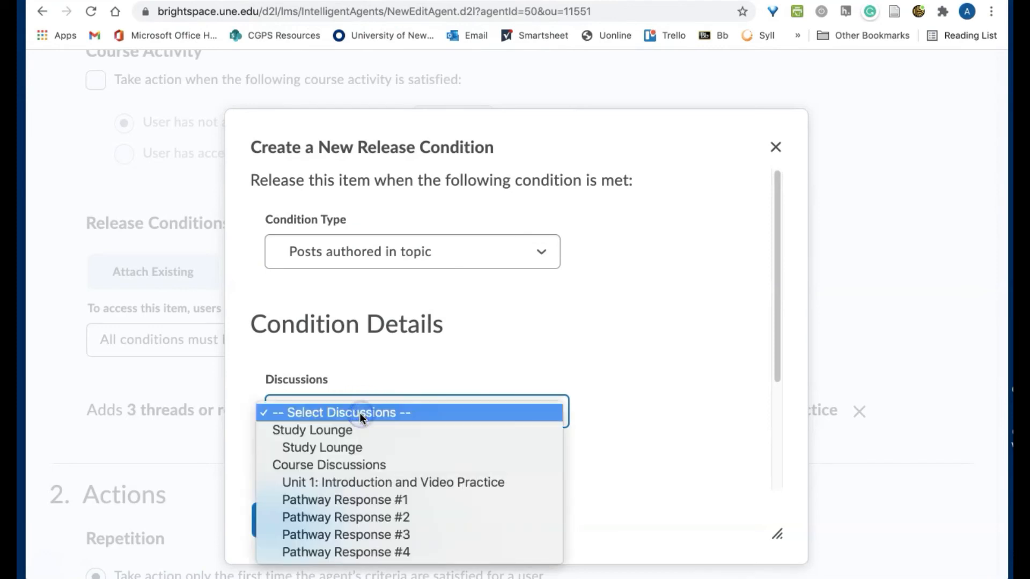
click(364, 499)
scroll(375, 452, down, 2)
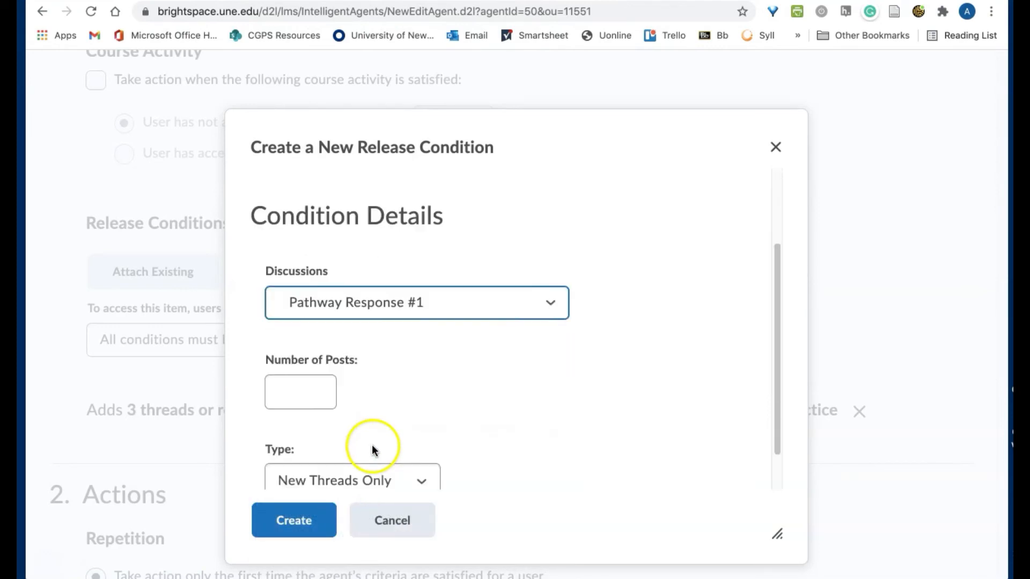
click(314, 392)
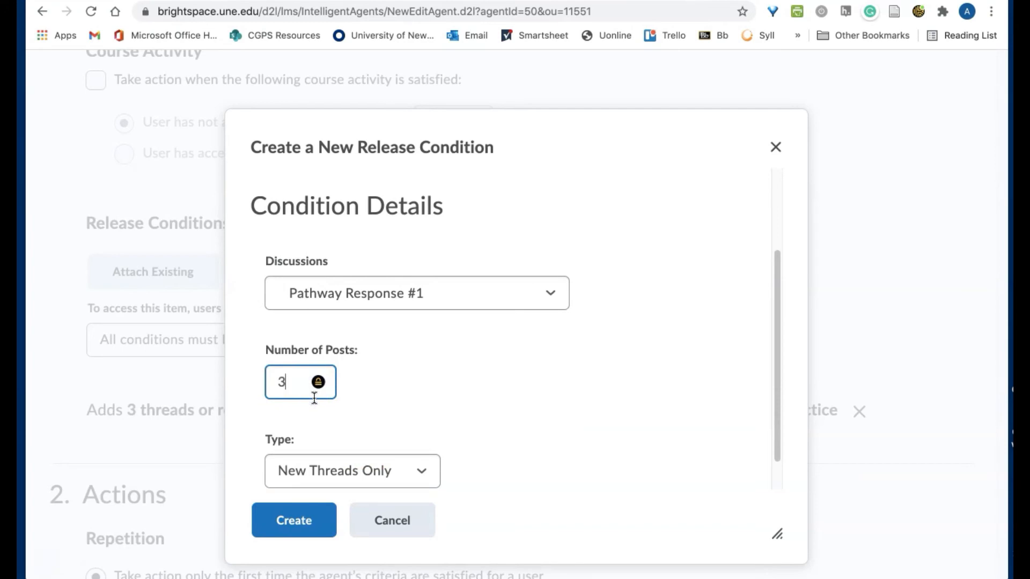
text(3)
scroll(314, 397, down, 1)
click(361, 433)
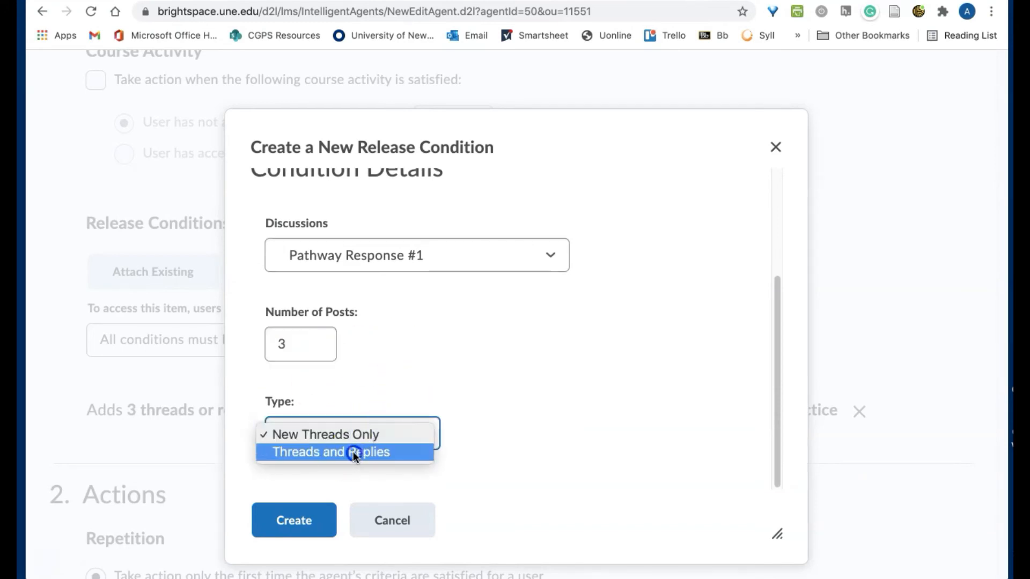
click(353, 452)
click(300, 521)
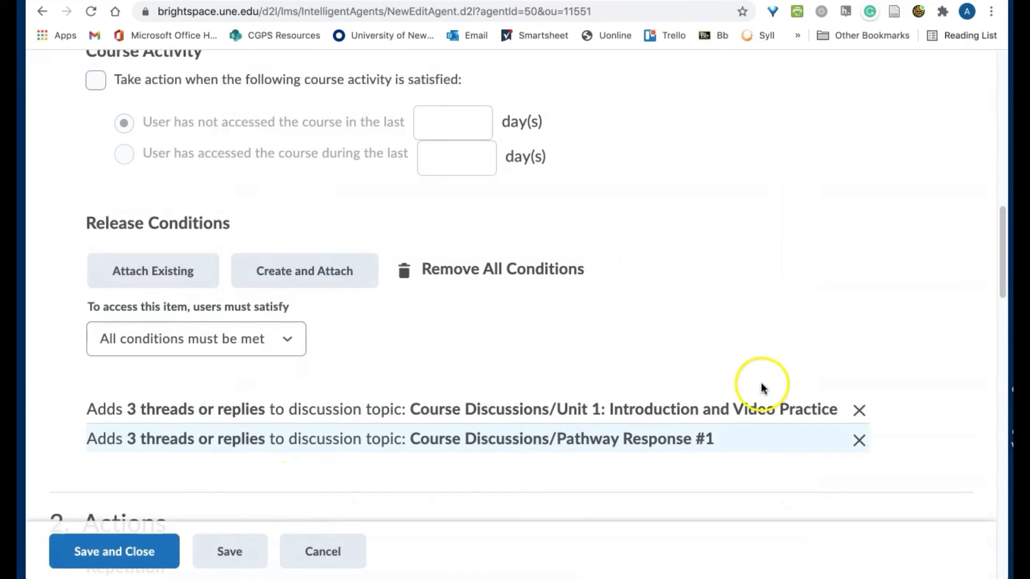
Remove the old Unit 1 release condition from the agent
click(860, 411)
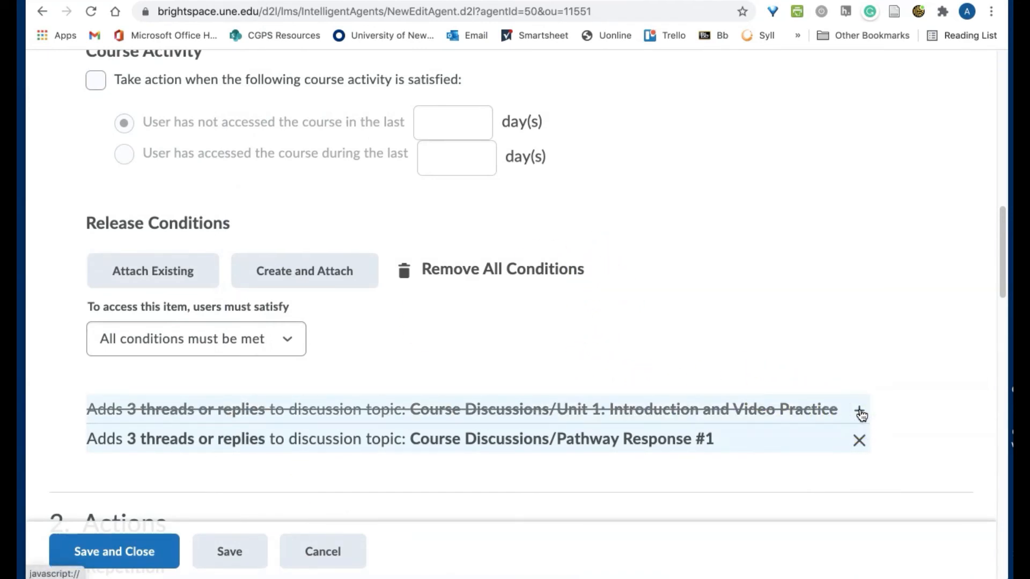
scroll(861, 415, down, 1)
scroll(861, 414, down, 1)
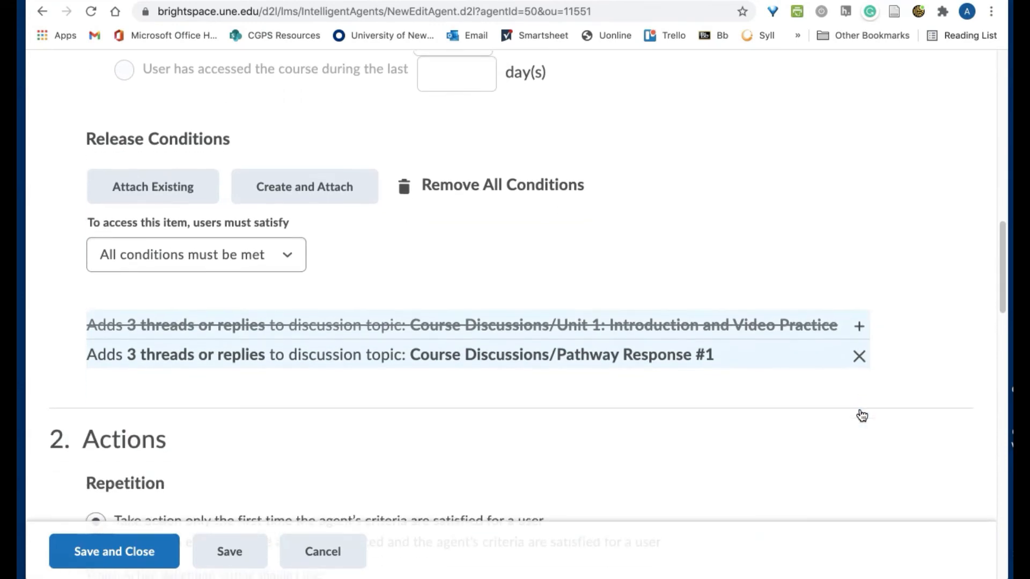
scroll(862, 415, down, 4)
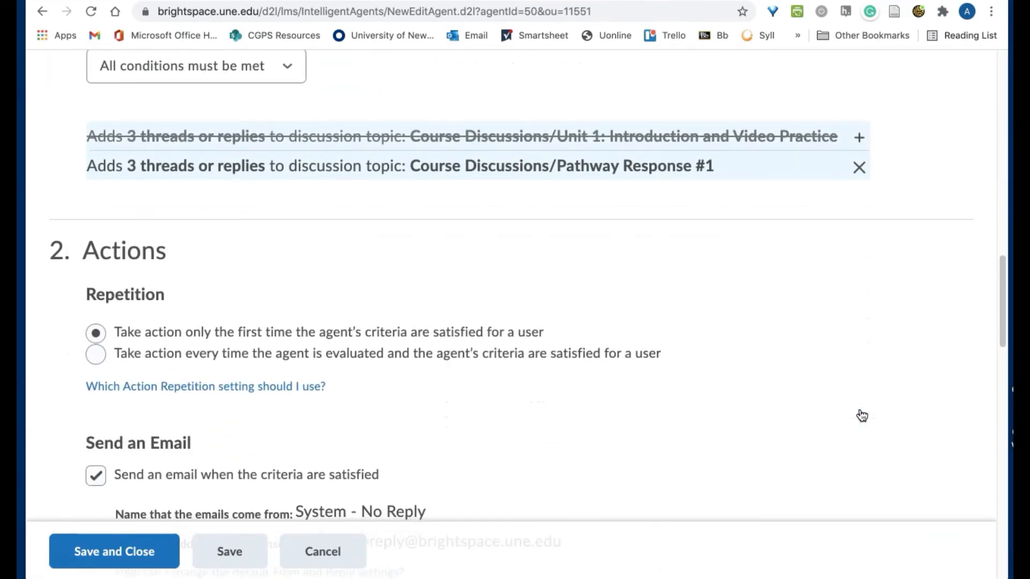
Review the agent email's recipient field and subject line
scroll(861, 414, down, 6)
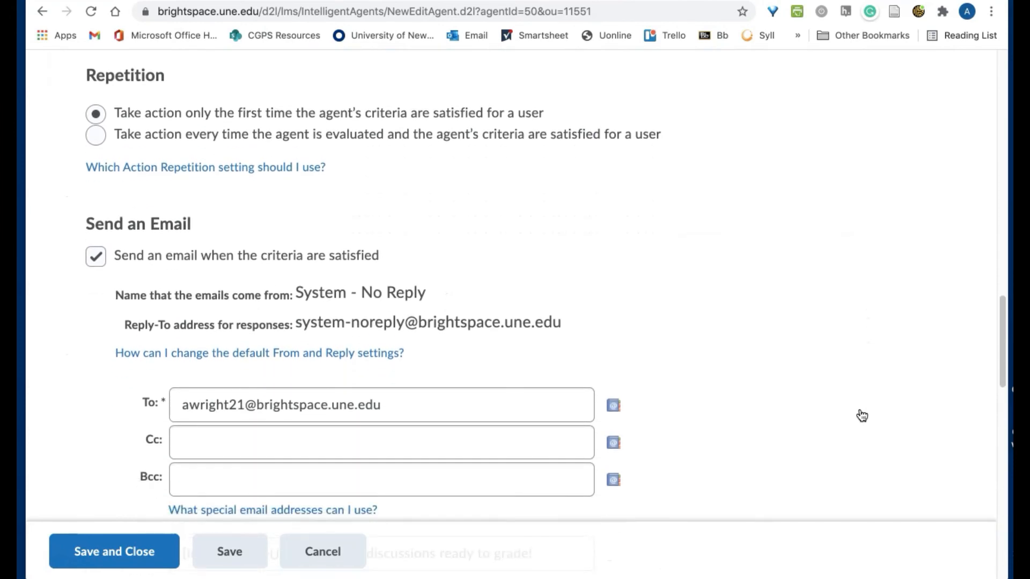
click(411, 327)
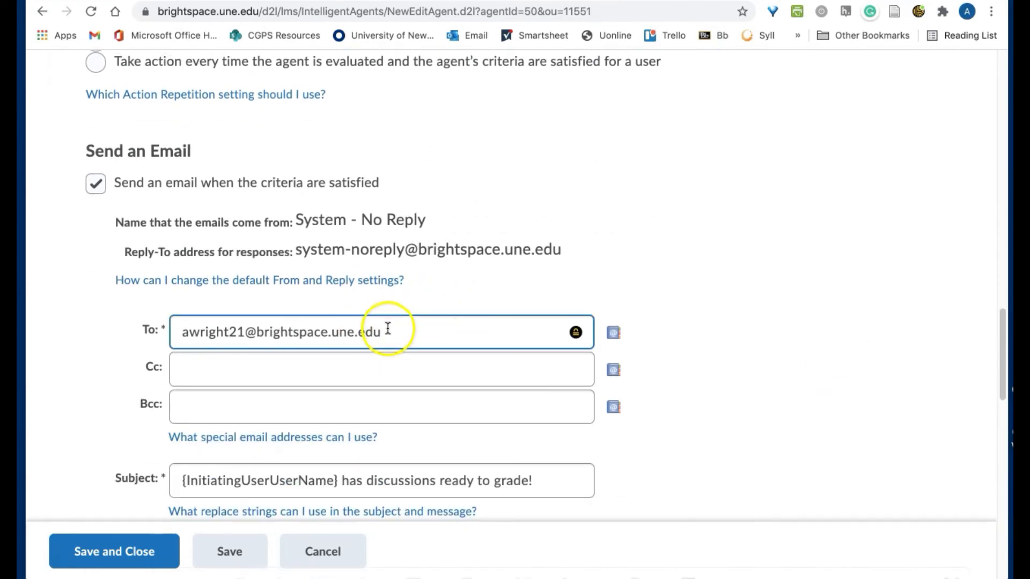
scroll(386, 326, down, 2)
click(386, 326)
scroll(386, 327, down, 1)
click(329, 361)
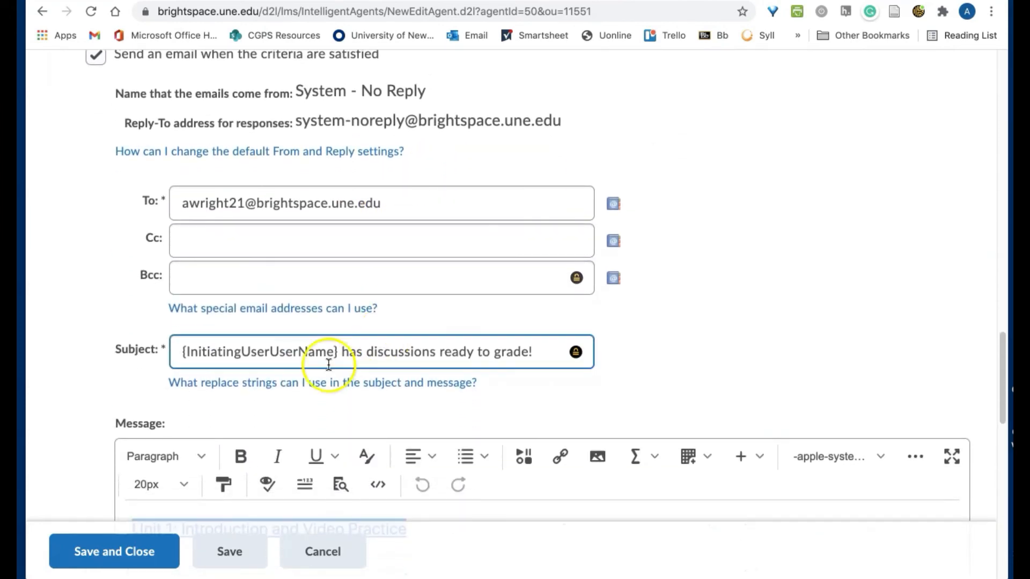
click(486, 428)
scroll(452, 395, down, 2)
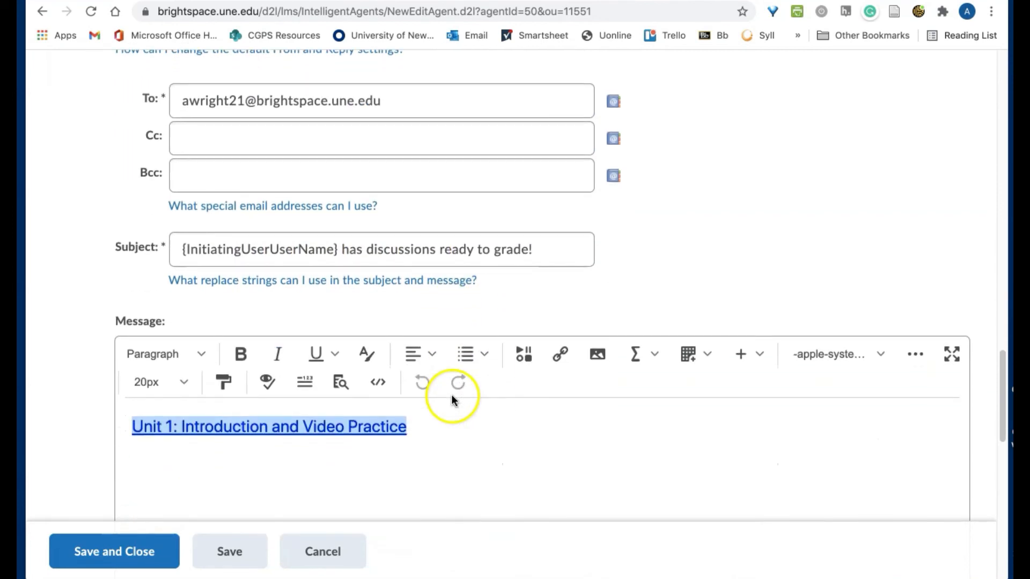
Replace the Unit 1 link in the message with a Course Discussions quicklink to Pathway Response #1
click(416, 431)
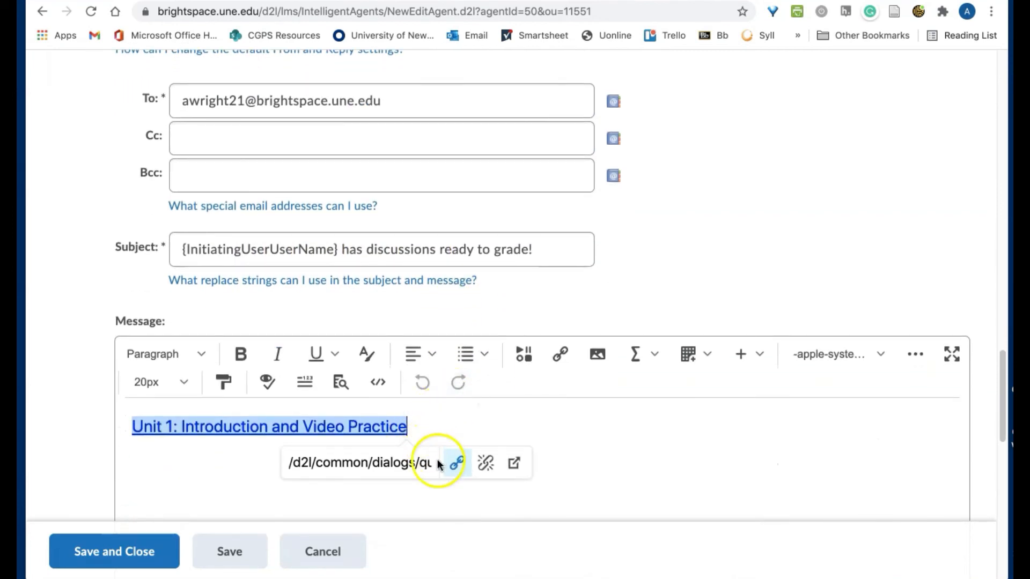
key(BackSpace)
key(BackSpace)
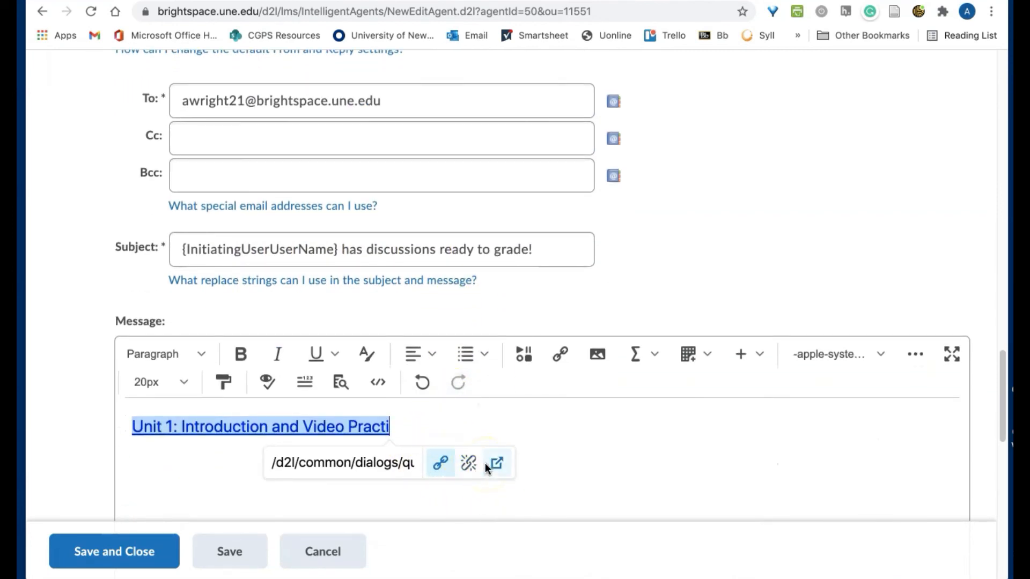
click(473, 462)
key(BackSpace)
key(BackSpace)
key(BackSpace)
key(BackSpace)
key(BackSpace)
key(BackSpace)
key(BackSpace)
key(BackSpace)
key(BackSpace)
key(BackSpace)
key(BackSpace)
key(BackSpace)
key(BackSpace)
key(BackSpace)
key(BackSpace)
key(BackSpace)
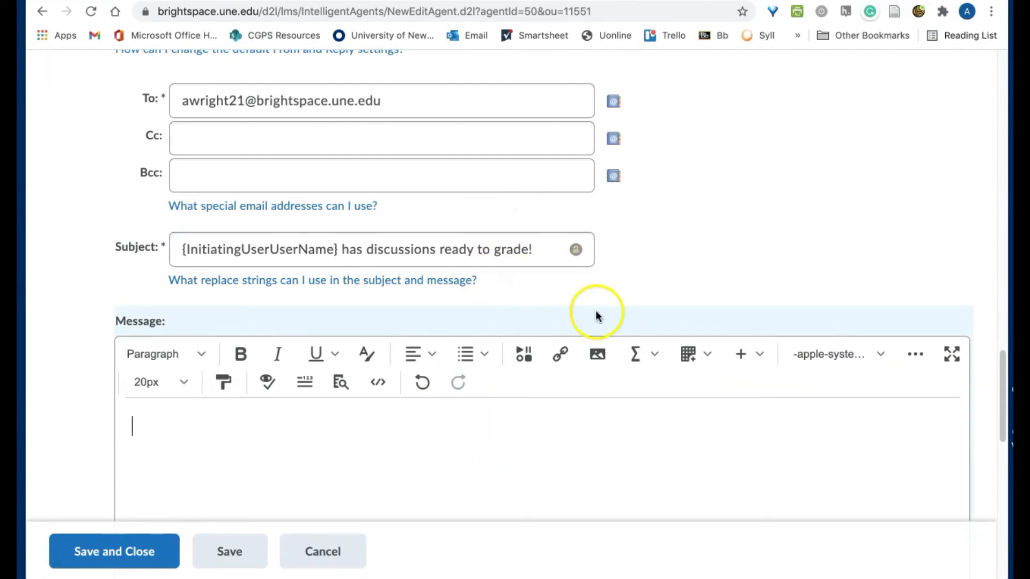
click(561, 354)
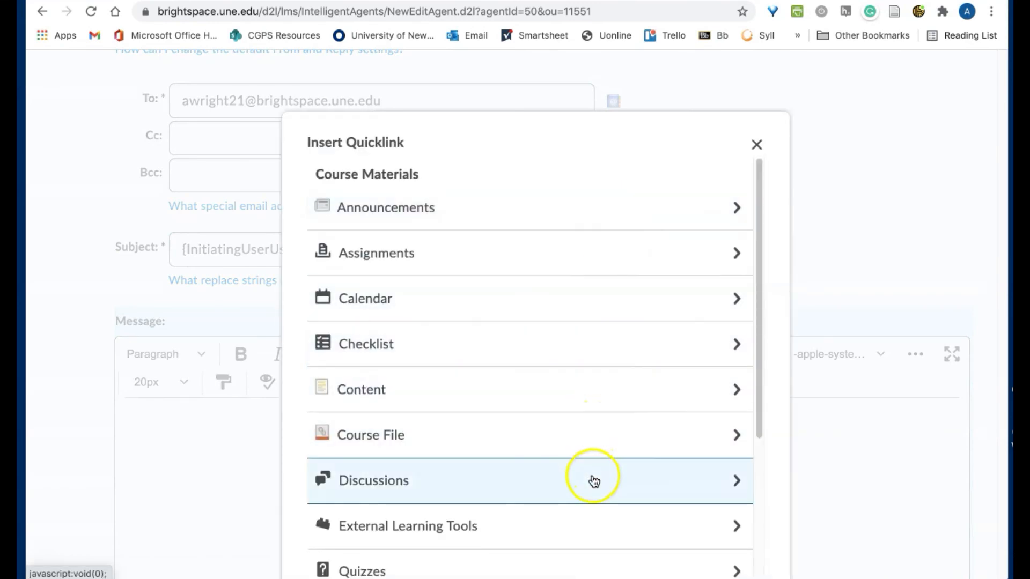
click(722, 477)
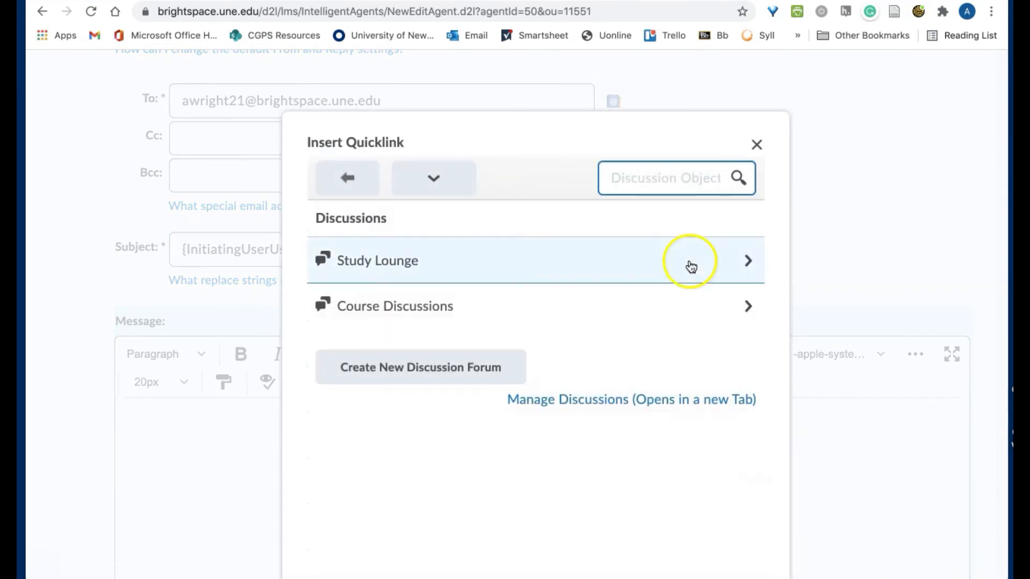
click(680, 309)
click(577, 321)
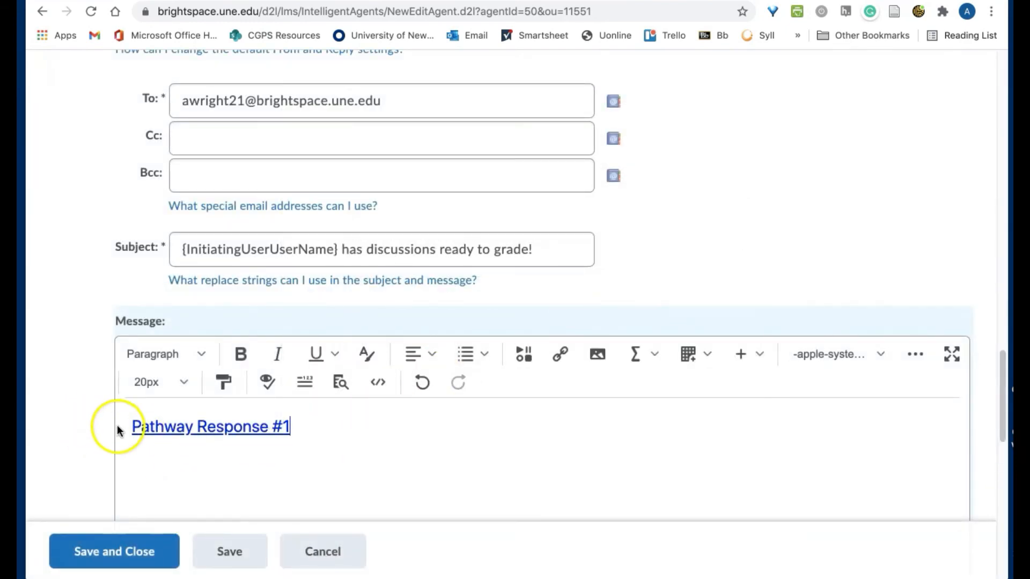
scroll(59, 419, down, 6)
scroll(59, 416, down, 8)
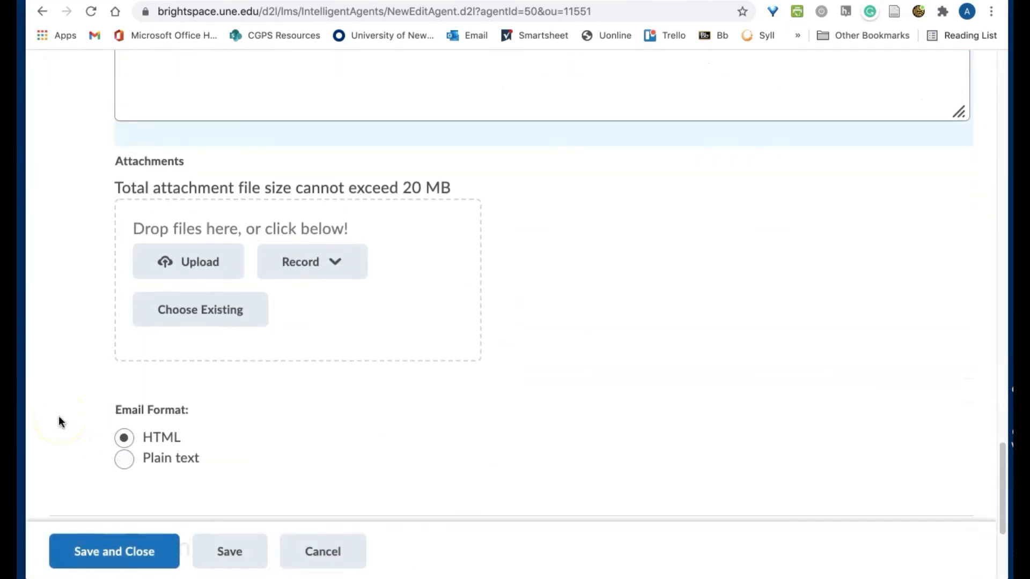
Save and close the agent, confirm the Agent Changed prompt, and go to the Email inbox
click(102, 340)
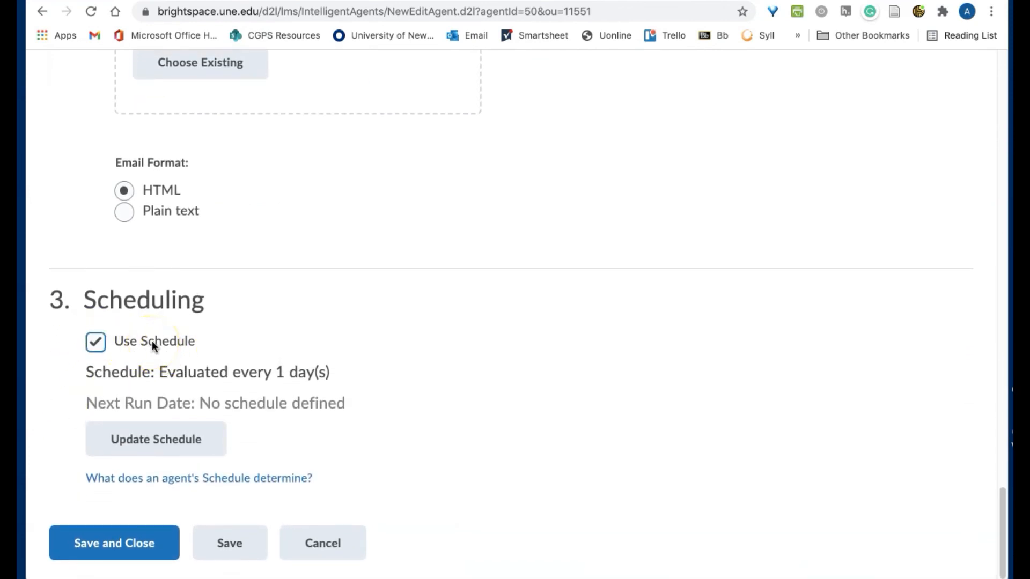
click(232, 371)
click(147, 545)
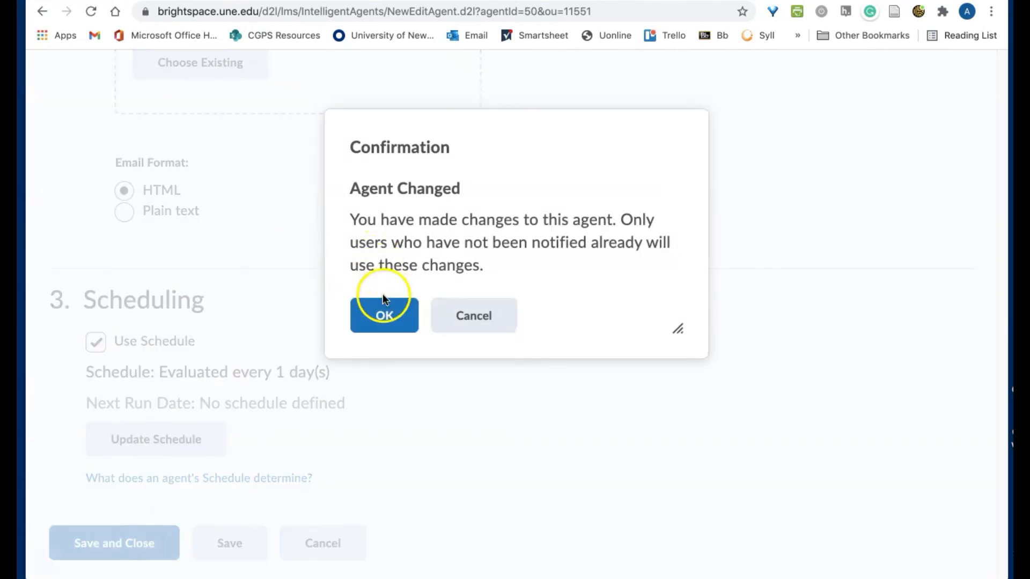
click(381, 314)
scroll(382, 320, down, 2)
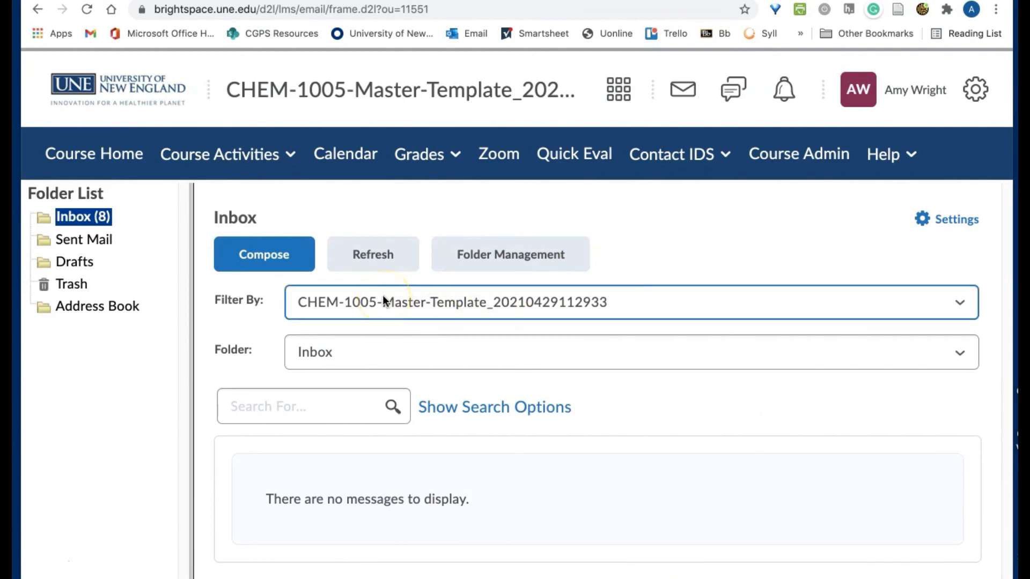
Filter the inbox to All Messages and open the 'is ready for grading' email
click(363, 301)
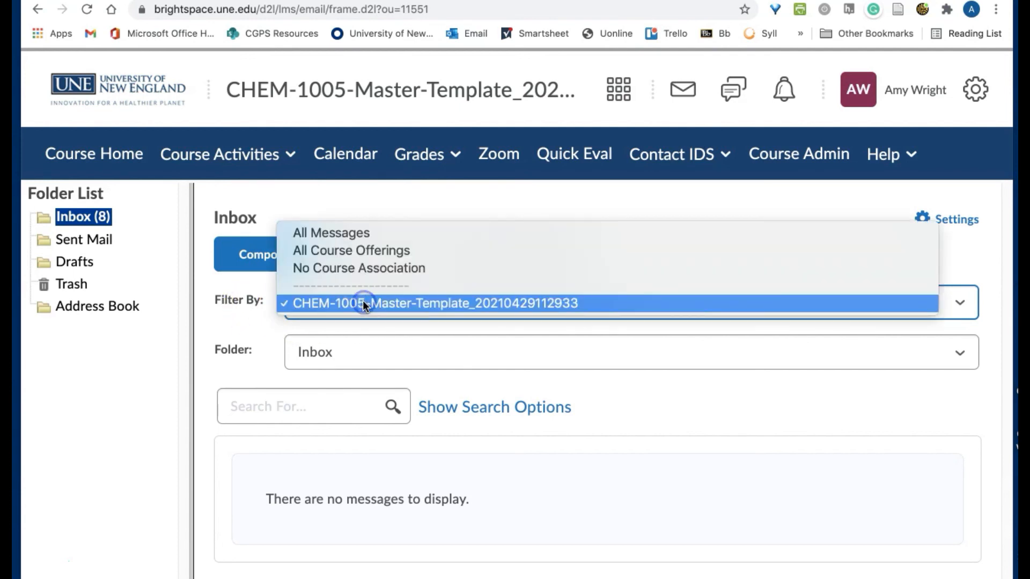
click(374, 231)
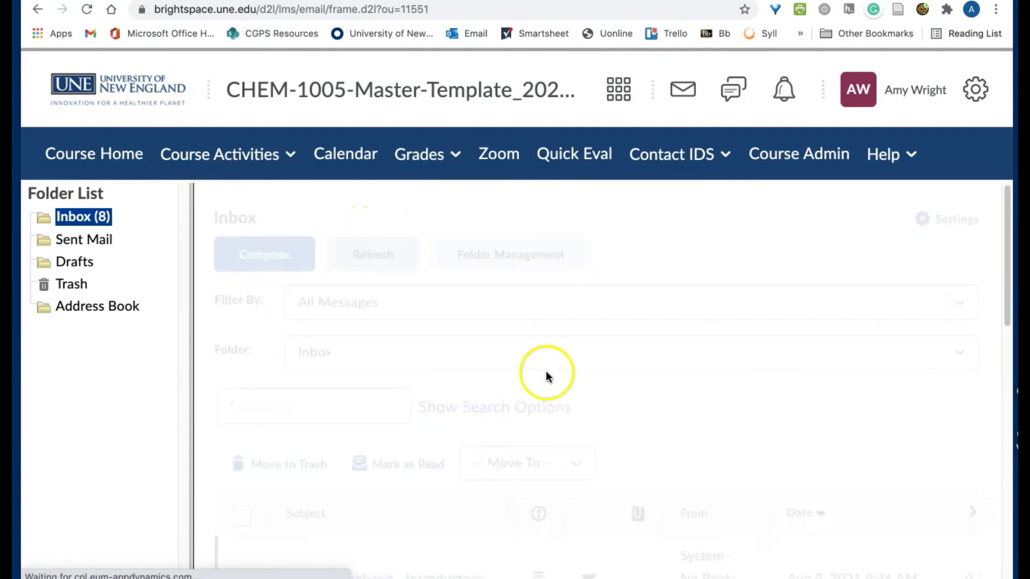
scroll(563, 397, down, 3)
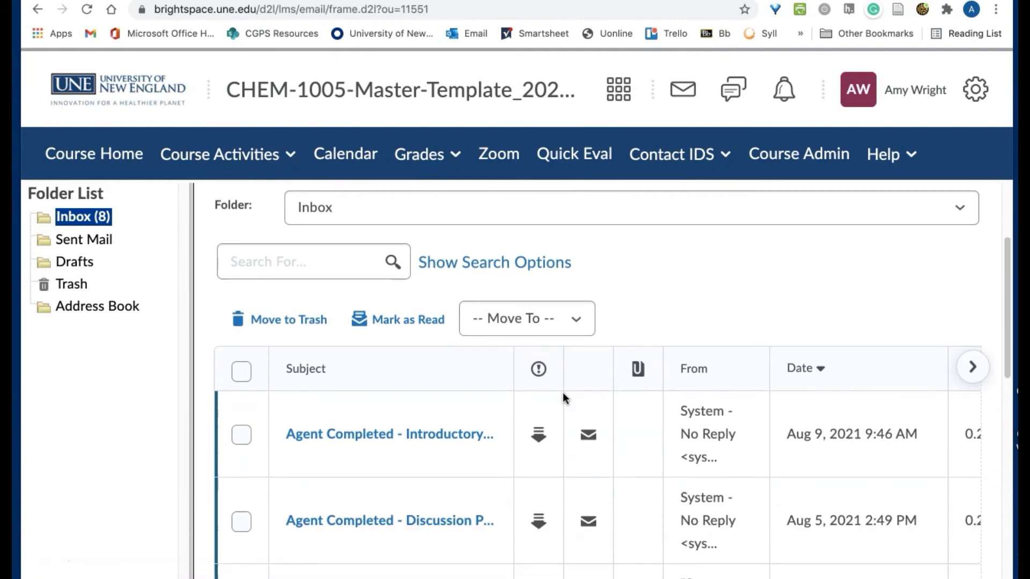
scroll(562, 397, down, 4)
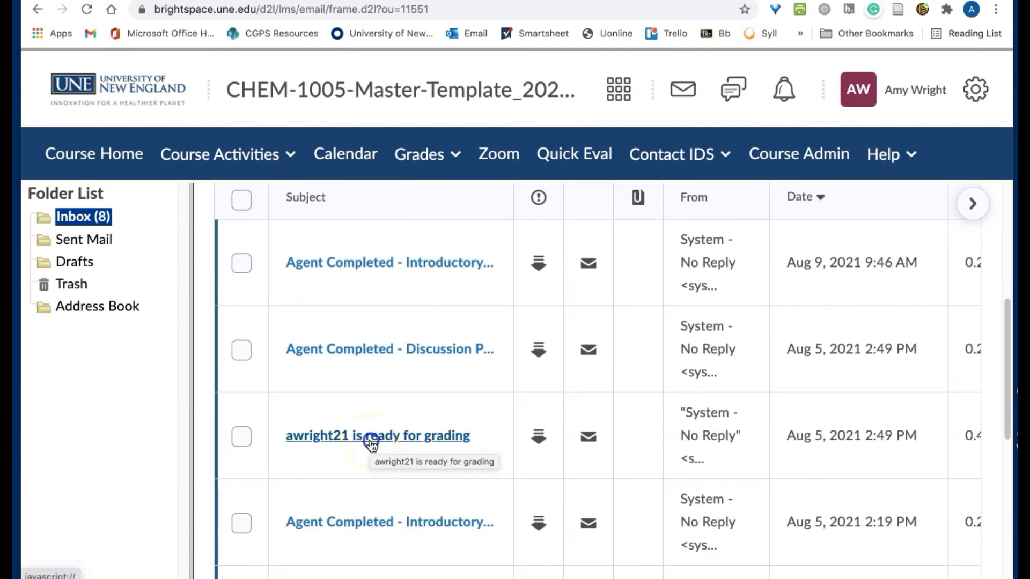
click(371, 439)
scroll(316, 168, down, 1)
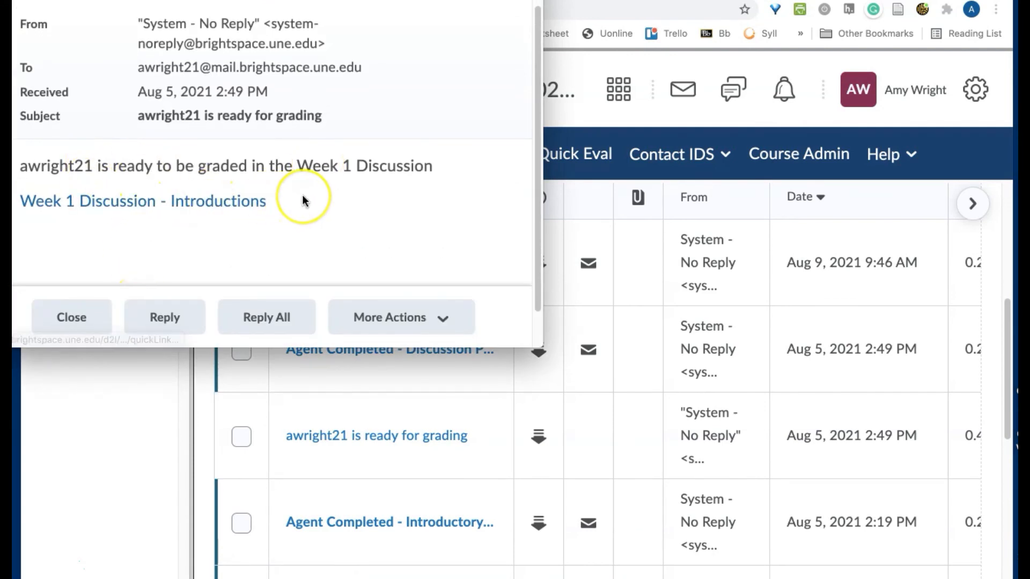
scroll(302, 196, up, 1)
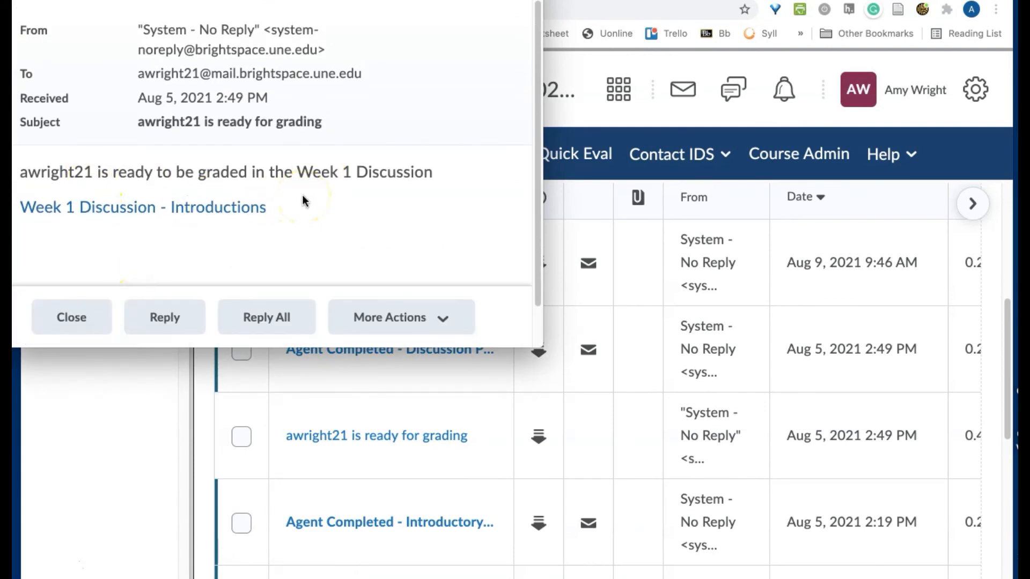